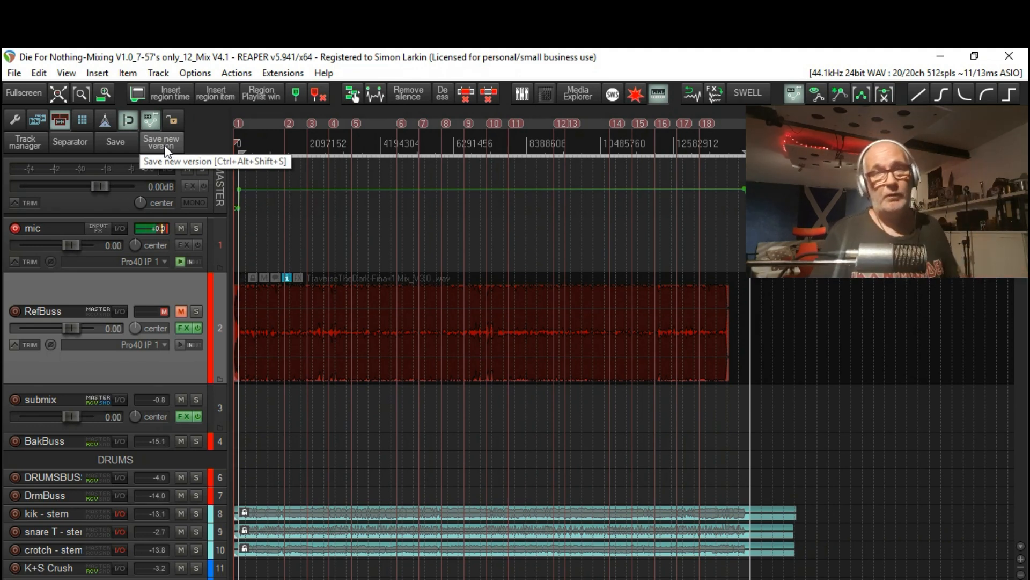
Search the action list for "save" to review the save-related actions and their shortcuts, and close the list
left_click(238, 73)
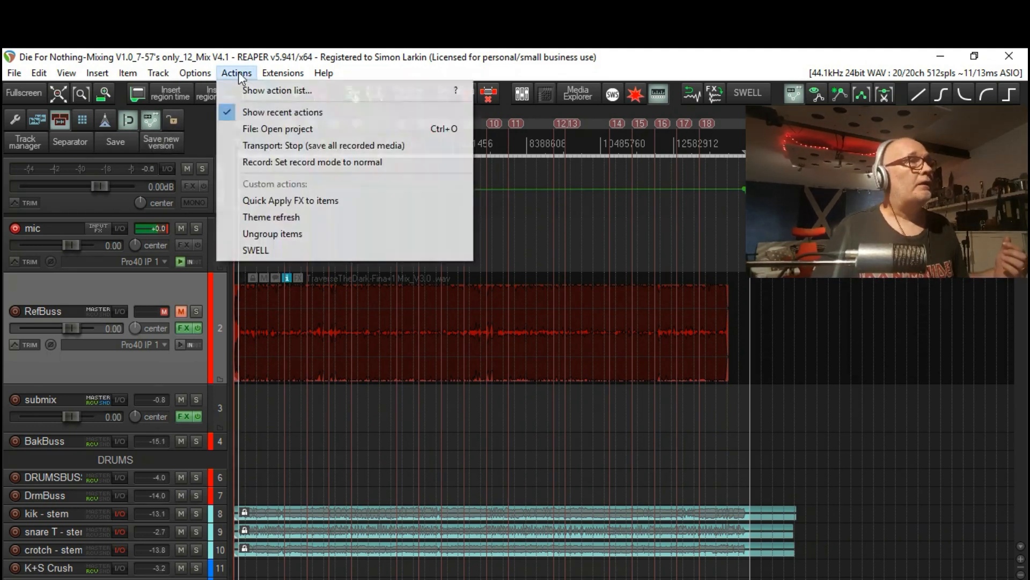
left_click(253, 87)
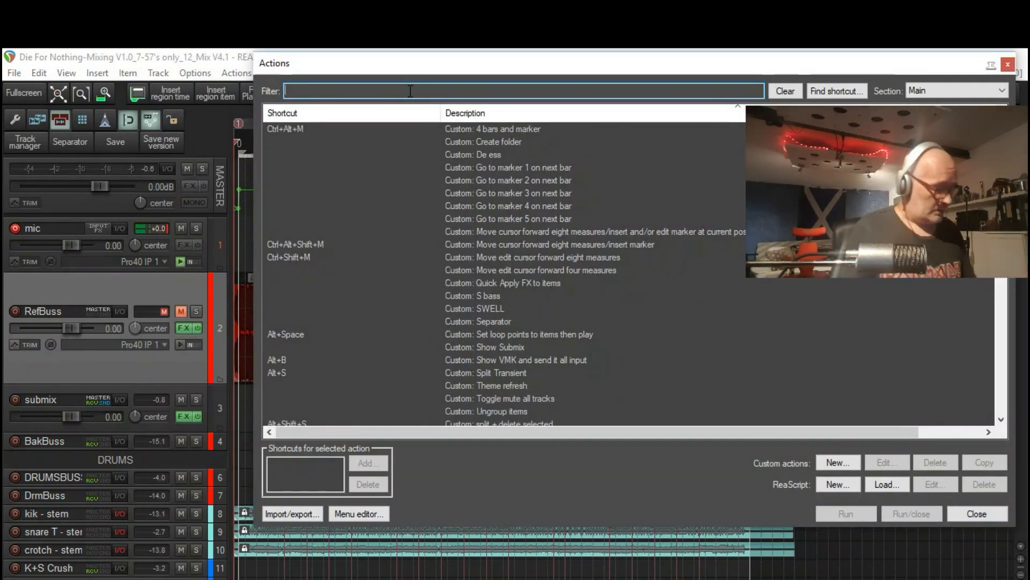
type("s")
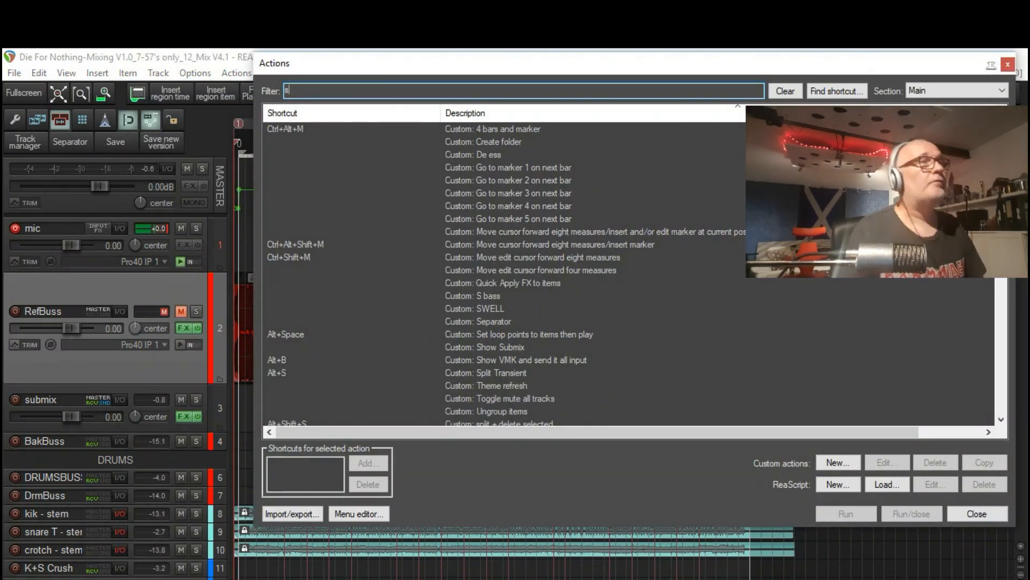
type("ave")
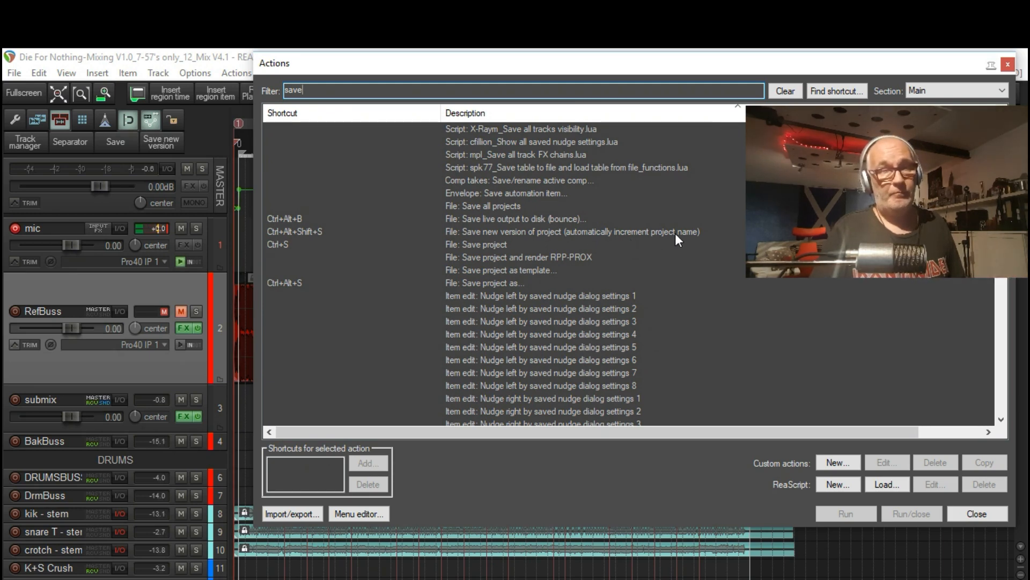
left_click(976, 513)
Browse the saved versions of the Die For Nothing project in the Open project dialog, and dismiss it without opening any
left_click(14, 73)
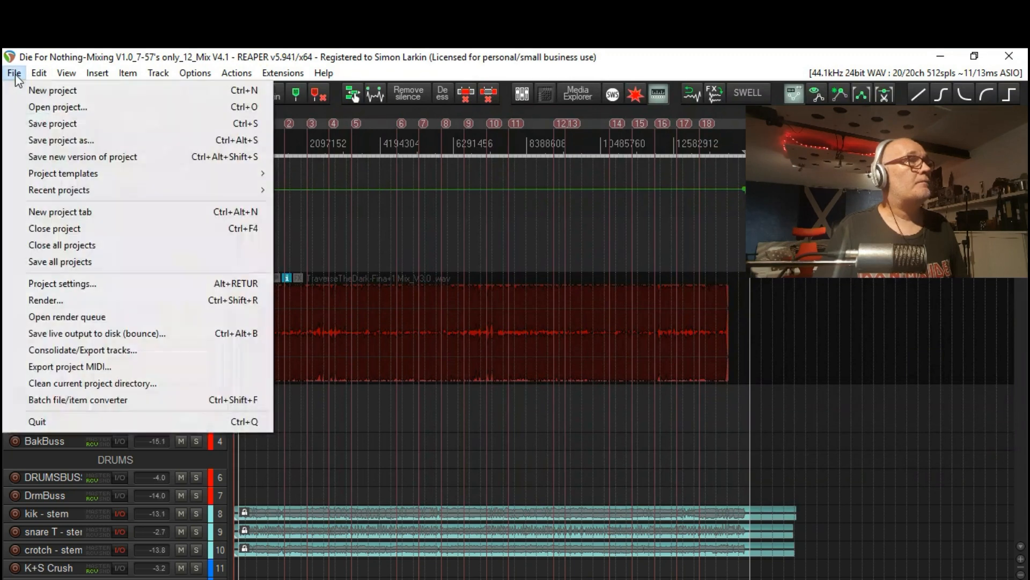
left_click(39, 108)
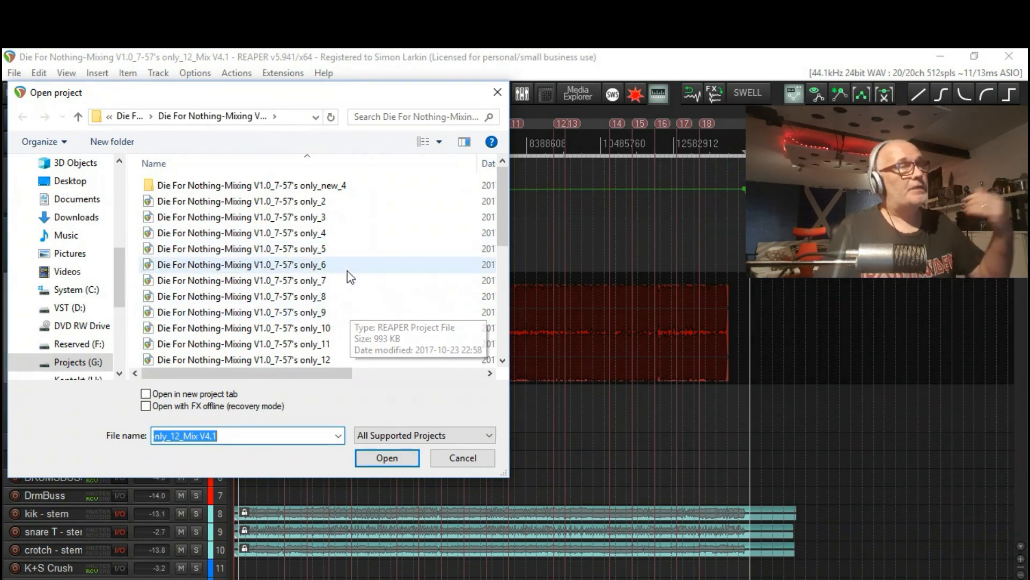
scroll(349, 276, "down", 2)
scroll(343, 247, "up", 2)
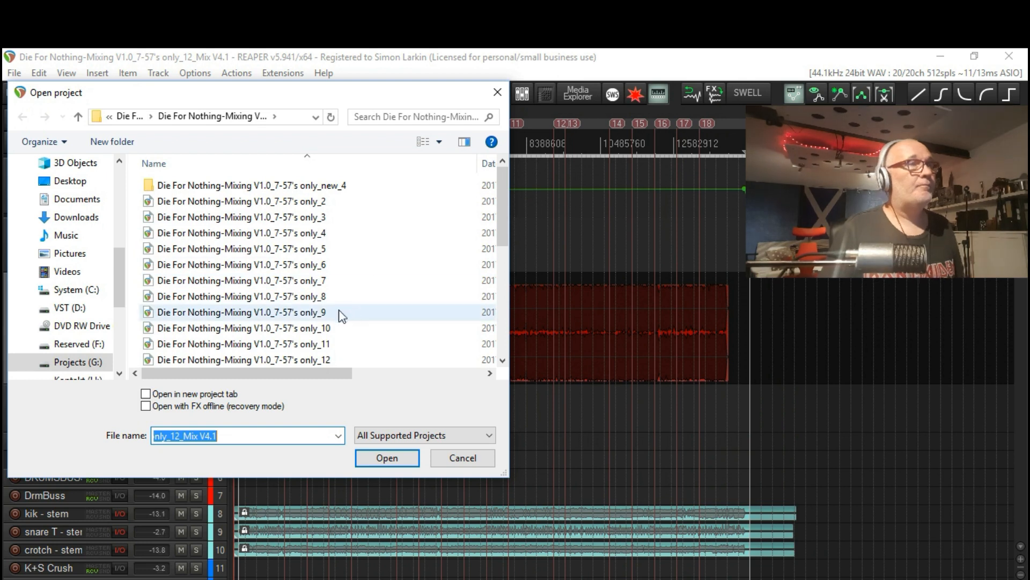
scroll(350, 294, "down", 3)
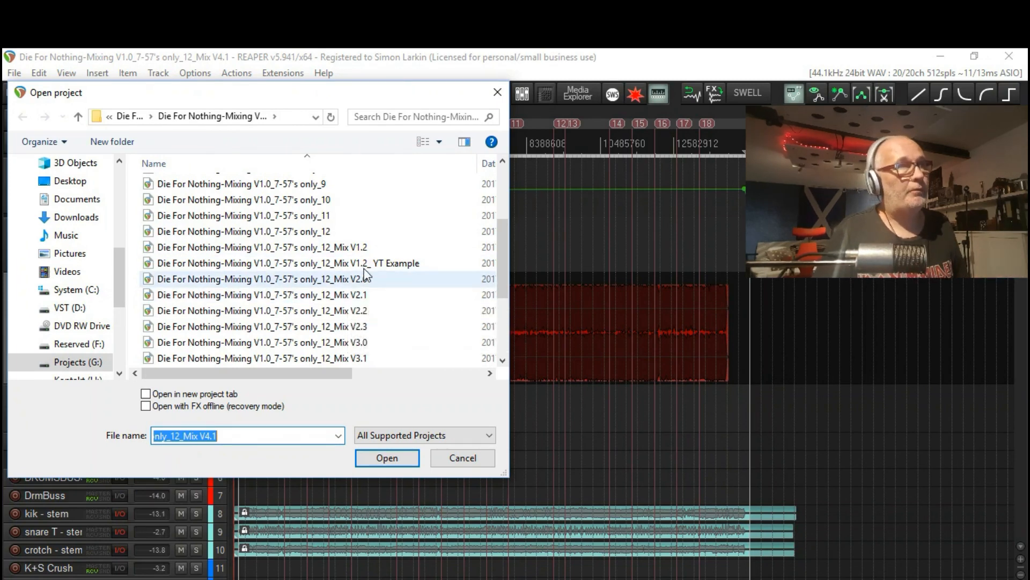
scroll(414, 249, "down", 1)
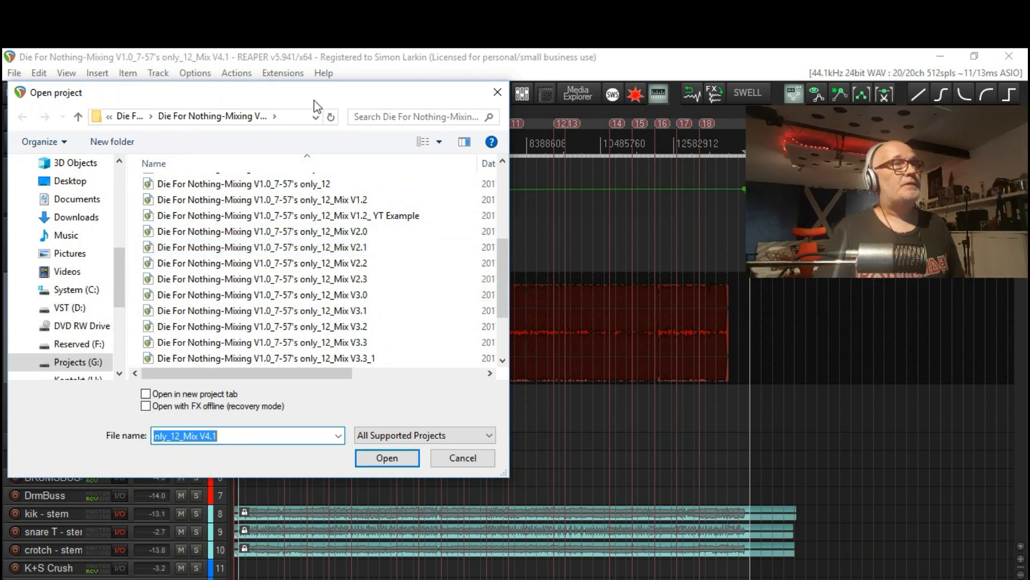
left_click(477, 455)
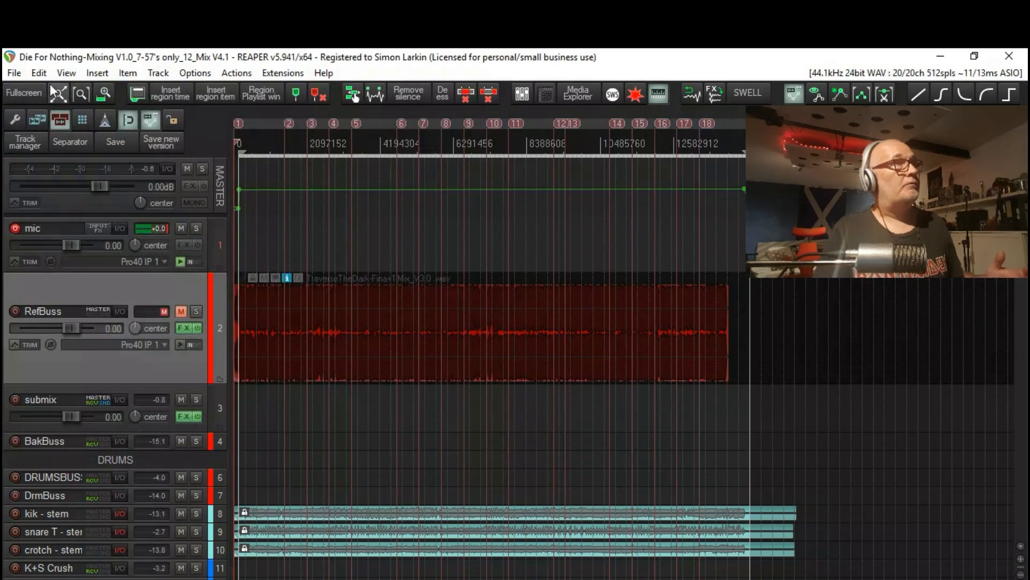
View the Save Project dialog for saving the project under a new name, and cancel it
left_click(12, 73)
left_click(33, 134)
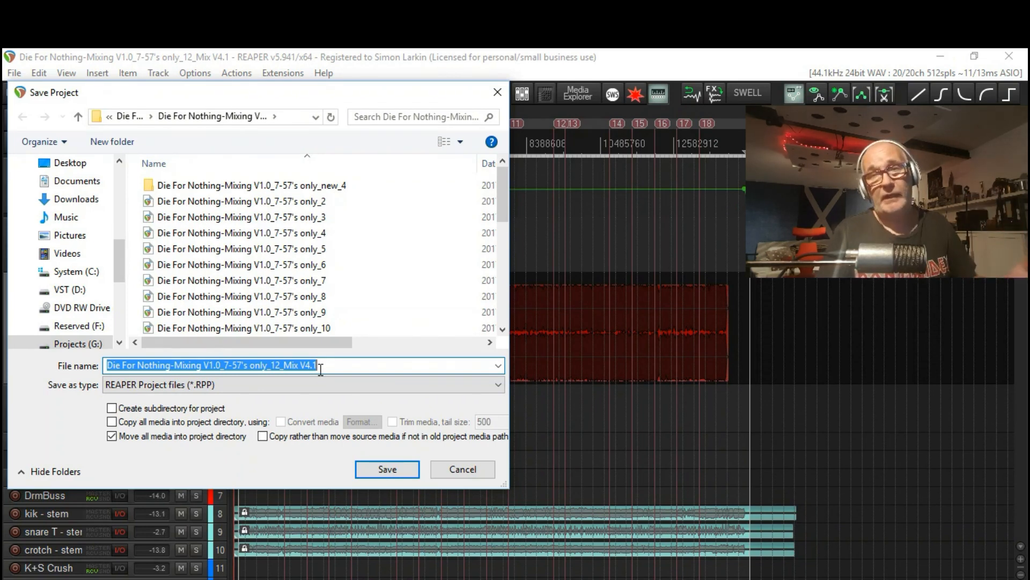
left_click(484, 476)
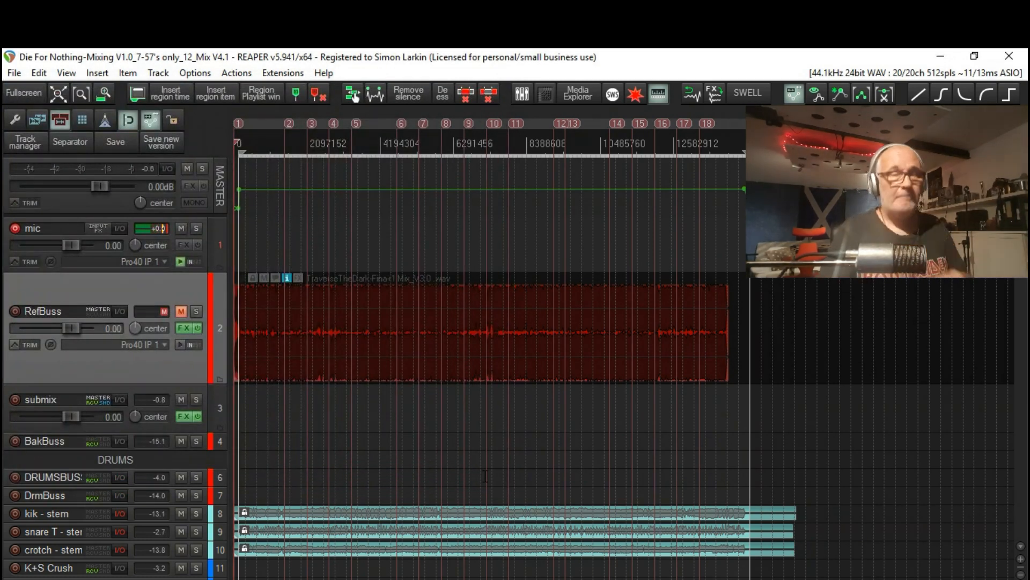
Save a Full Track Mix snapshot named "init" with the SWS Snapshots tool, and move its window off the arrange view
left_click(203, 75)
mouse_move(282, 73)
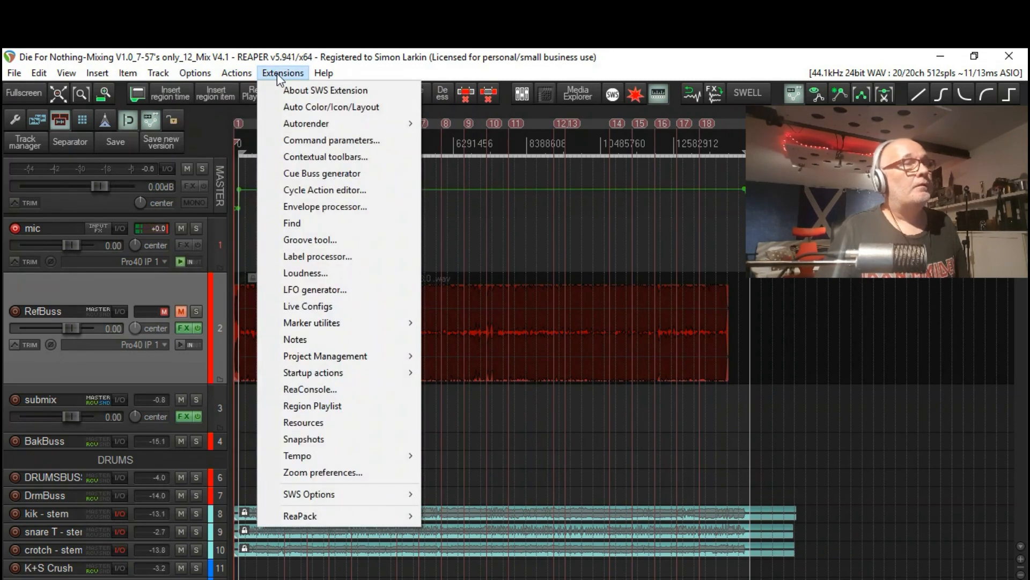
left_click(354, 449)
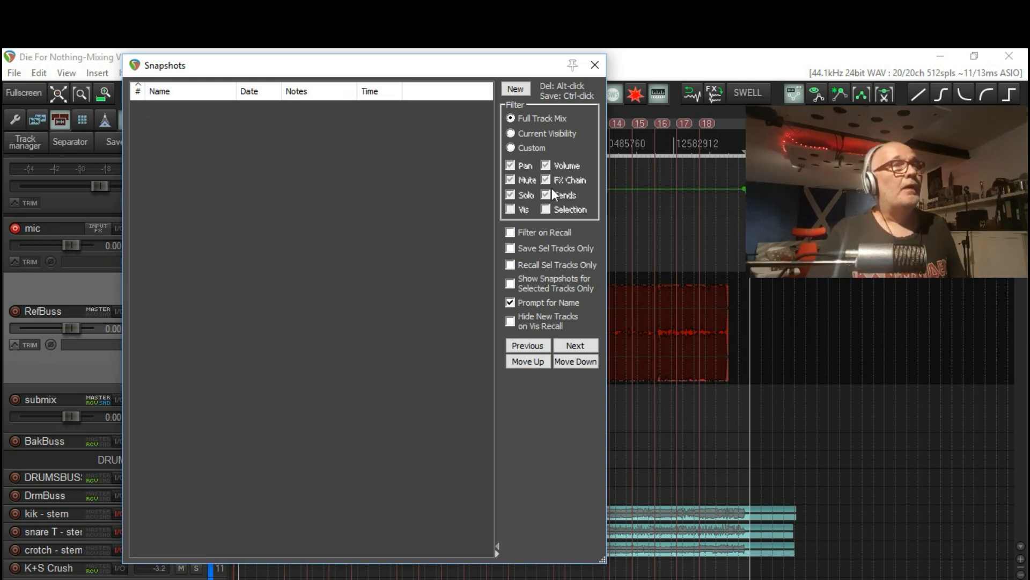
left_click(514, 90)
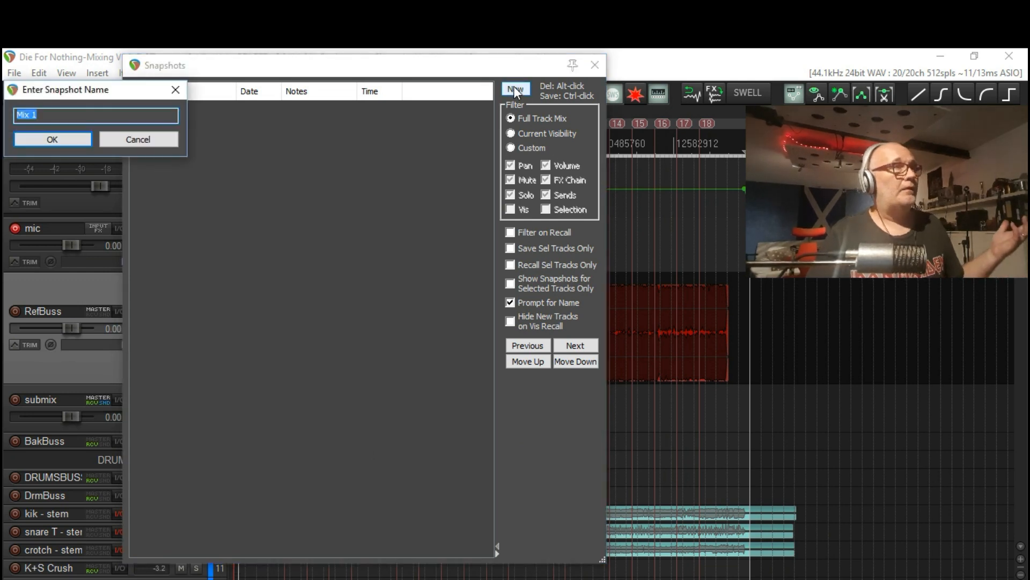
type("init")
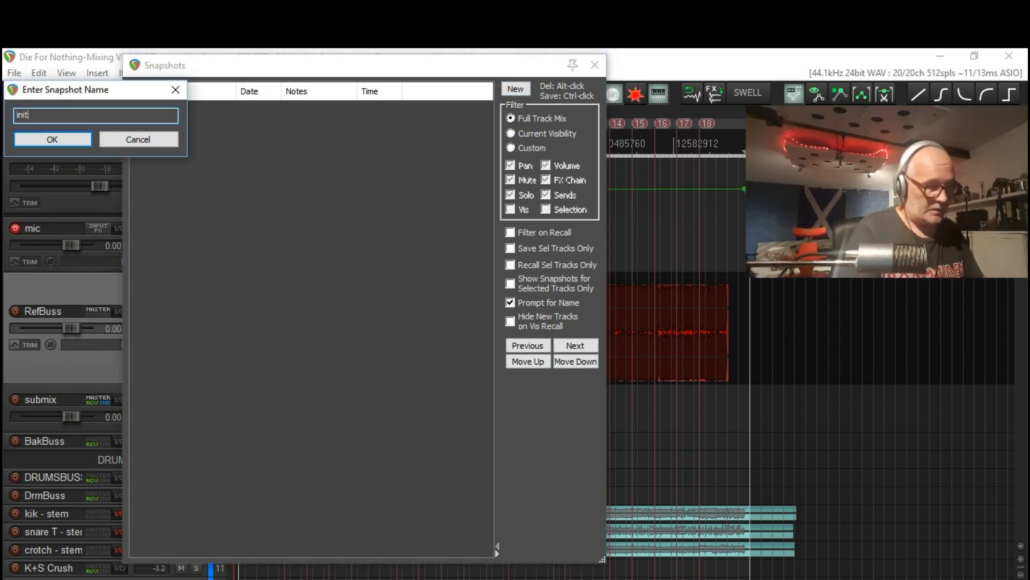
key("Return")
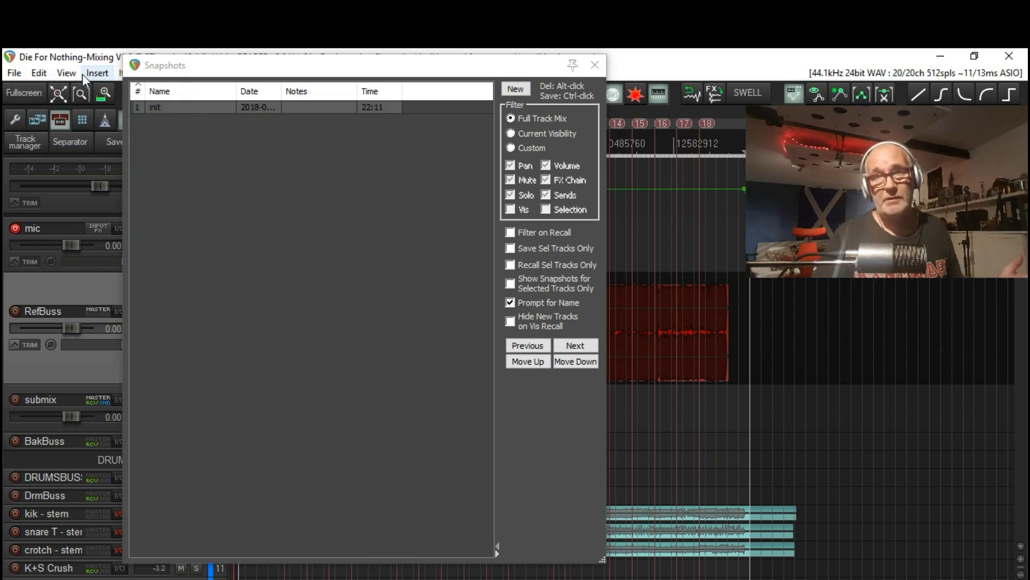
left_click_drag(282, 65, 666, 95)
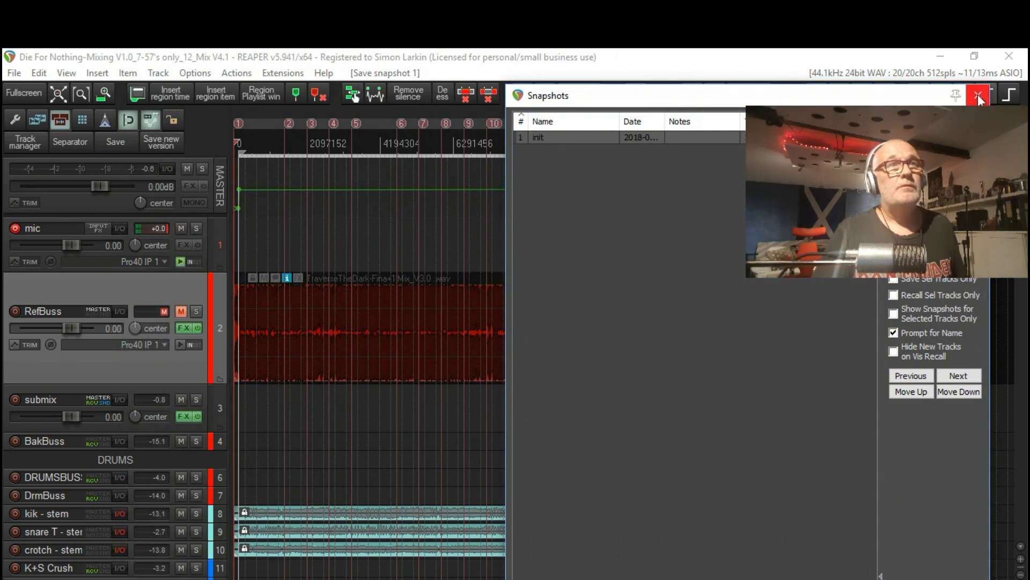
left_click_drag(787, 92, 1029, 579)
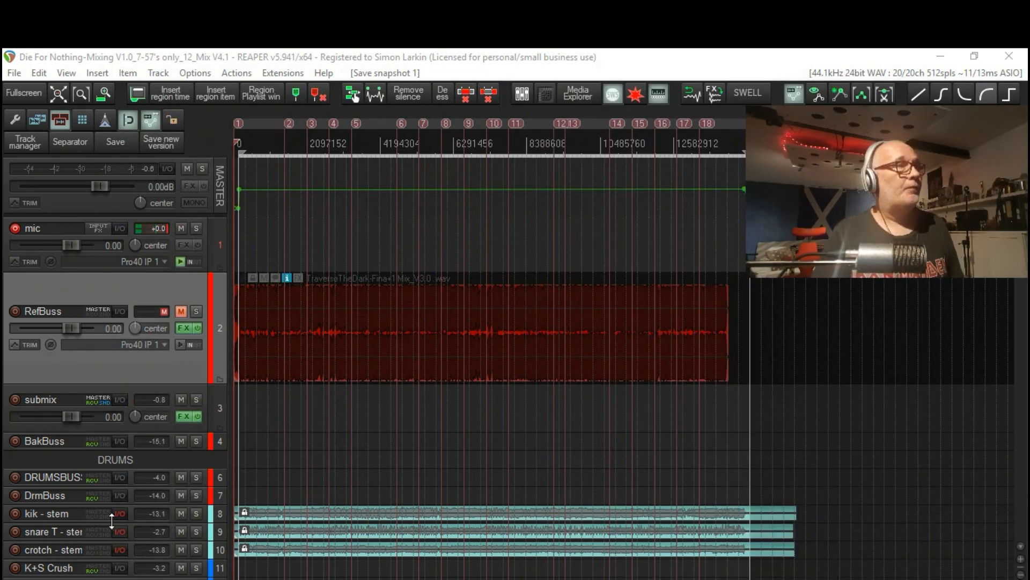
Open the effects chain of the submix track
scroll(220, 355, "down", 1)
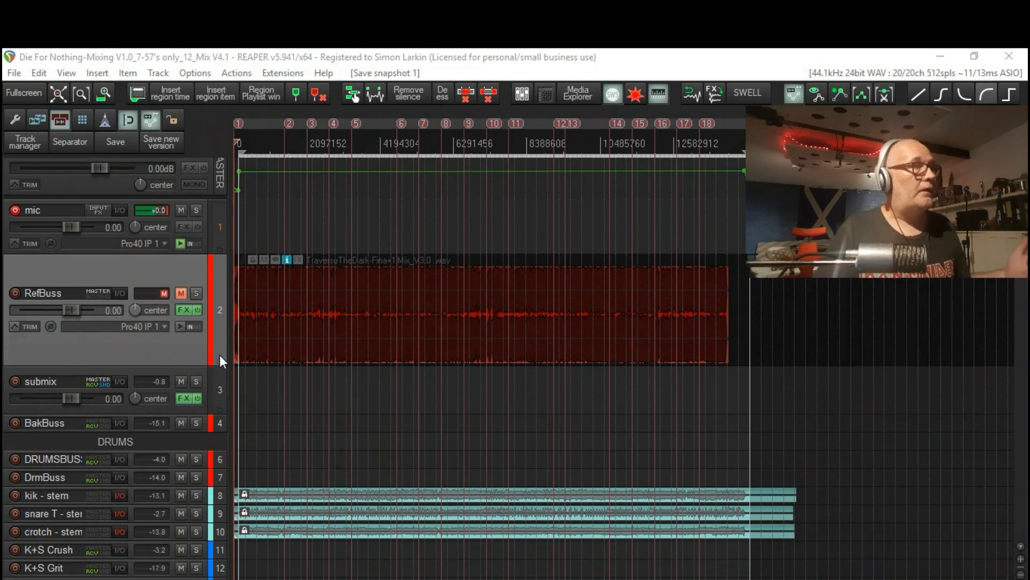
left_click(184, 398)
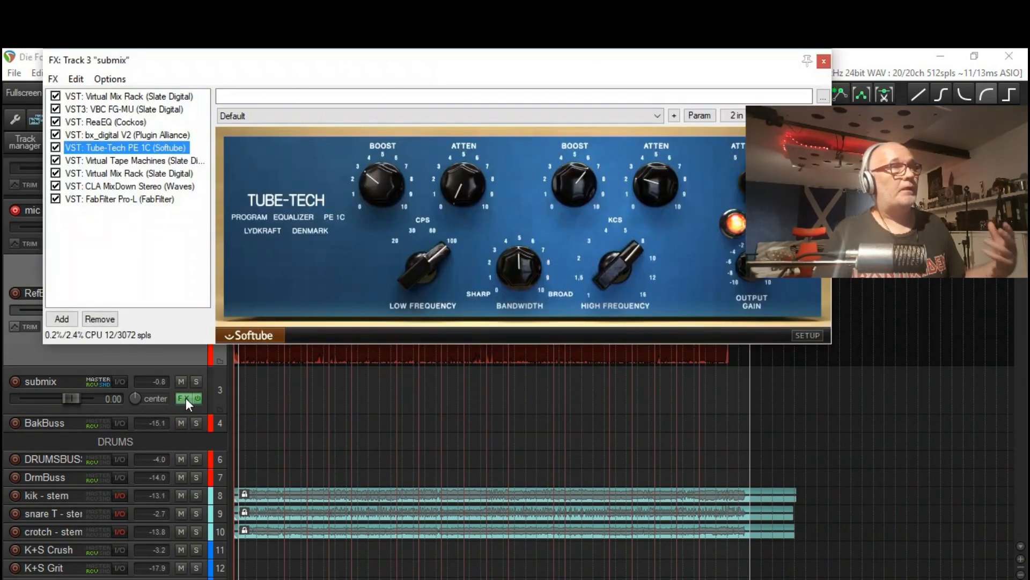
Bypass all nine plug-ins in the submix chain, from Virtual Mix Rack through FabFilter Pro-L
left_click(56, 199)
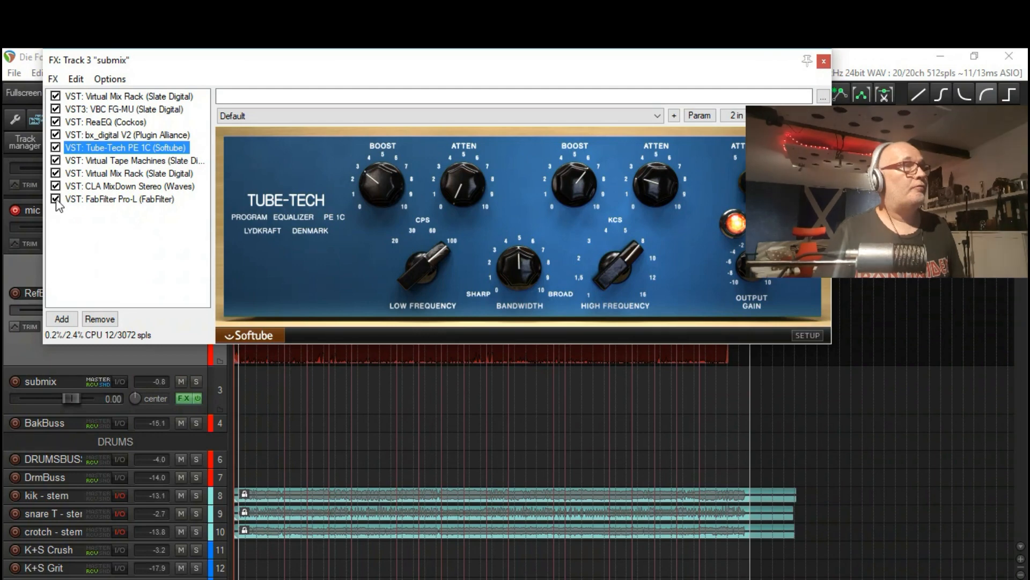
left_click(56, 122)
left_click(56, 109)
left_click(56, 96)
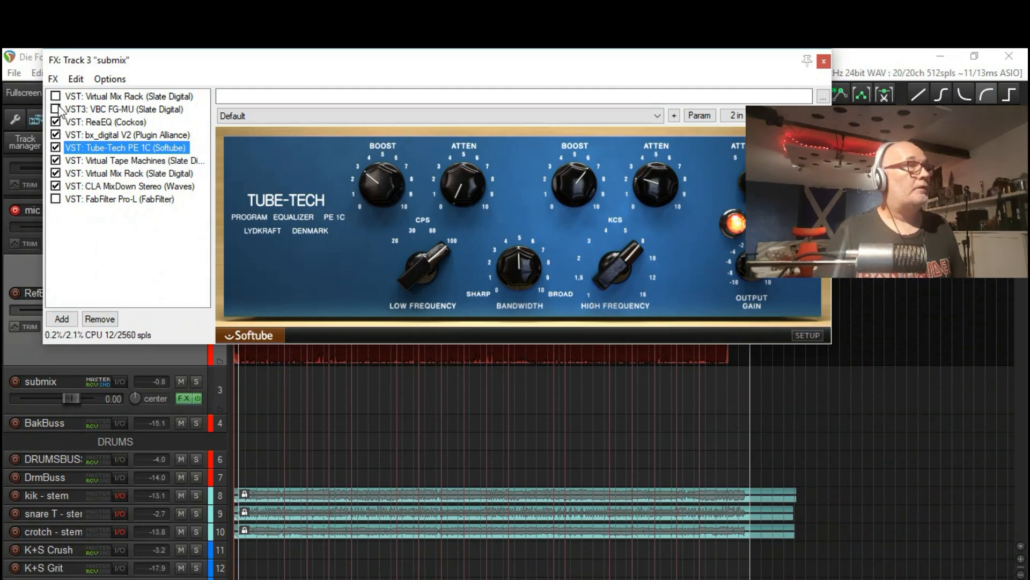
left_click(56, 134)
left_click(56, 147)
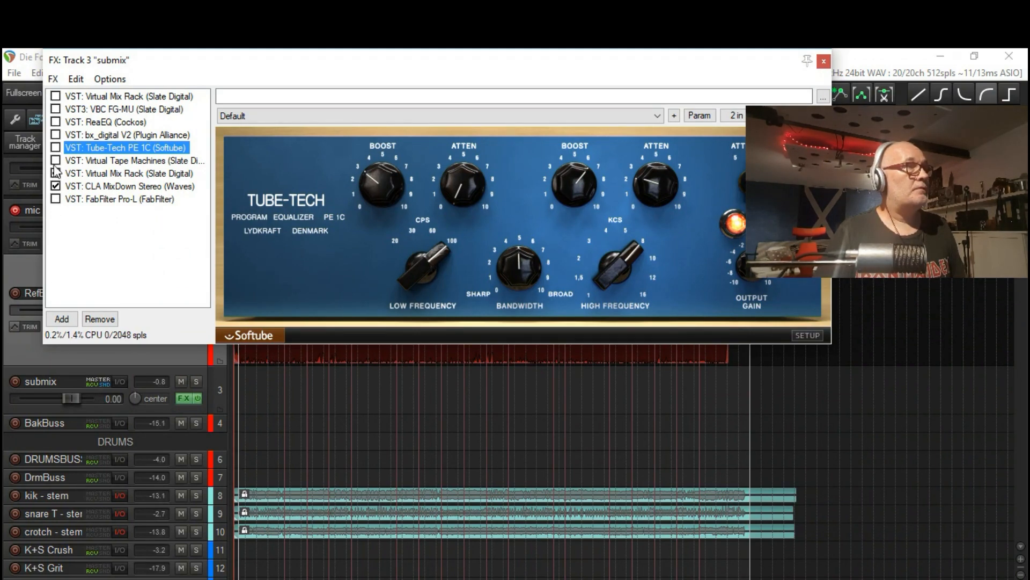
left_click(55, 161)
left_click(56, 174)
left_click(55, 186)
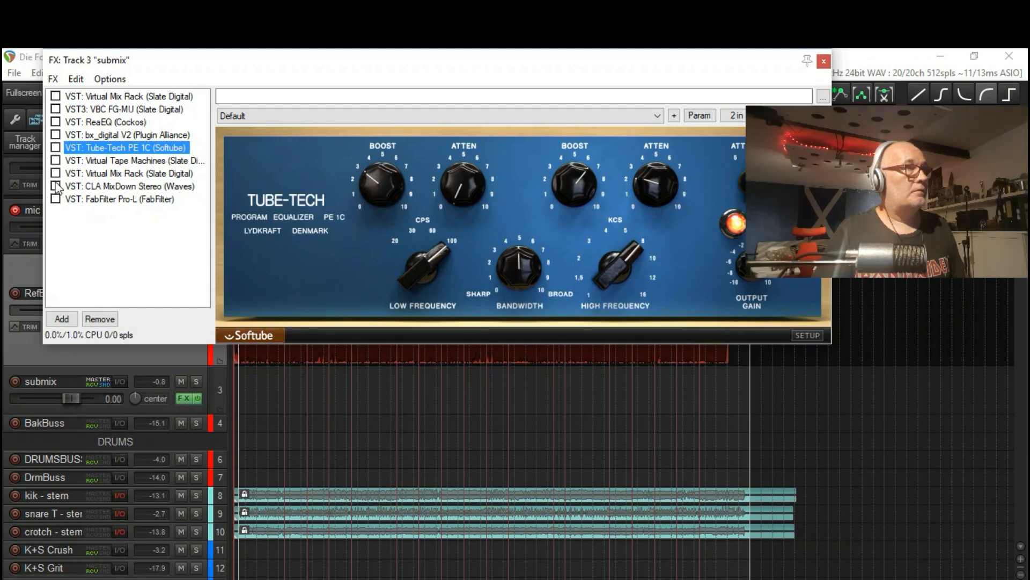
Re-enable all nine plug-ins in the submix chain
left_click(56, 199)
left_click(56, 186)
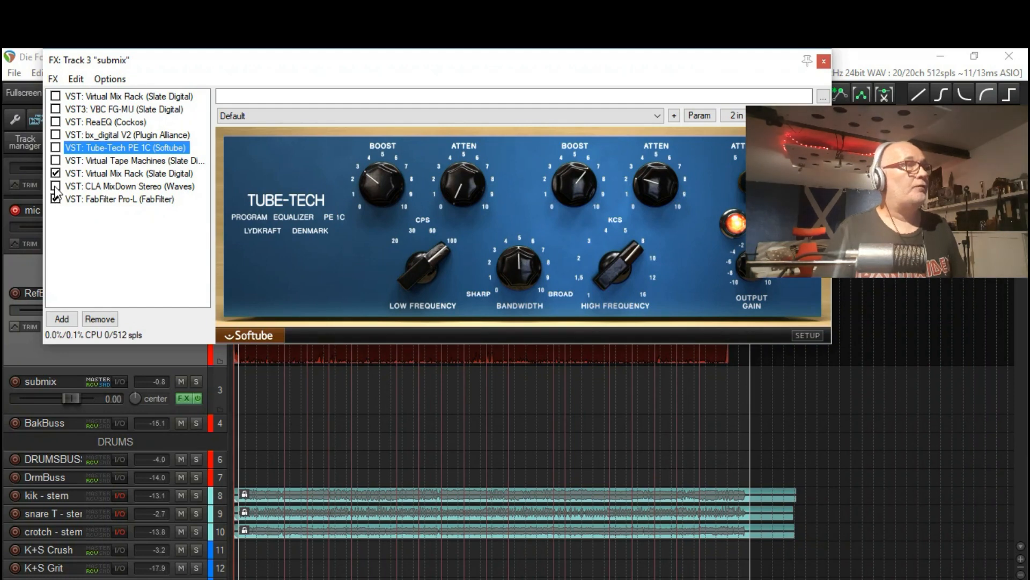
left_click(56, 174)
left_click(56, 160)
left_click(56, 148)
left_click(56, 135)
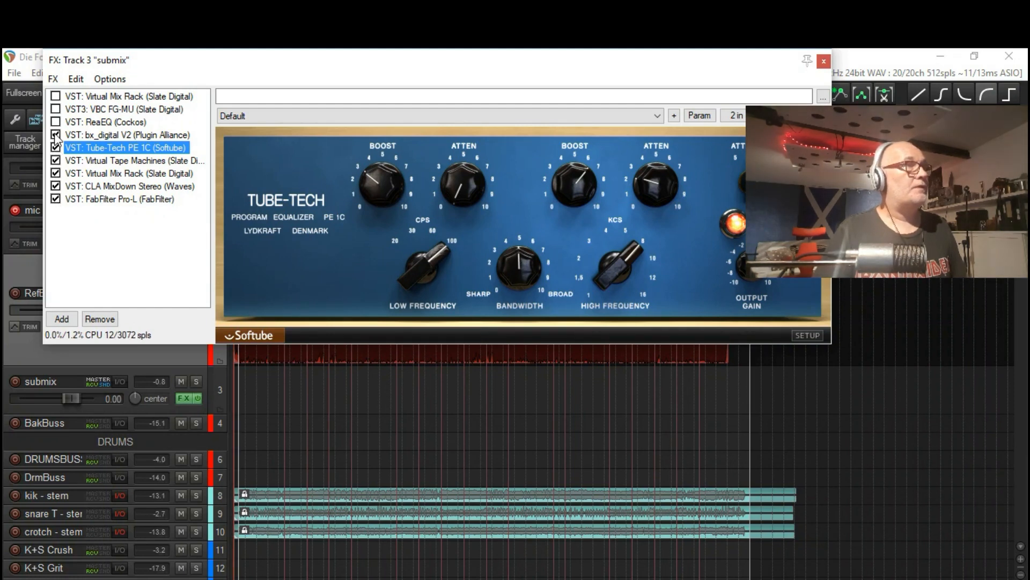
left_click(56, 121)
left_click(56, 109)
left_click(56, 97)
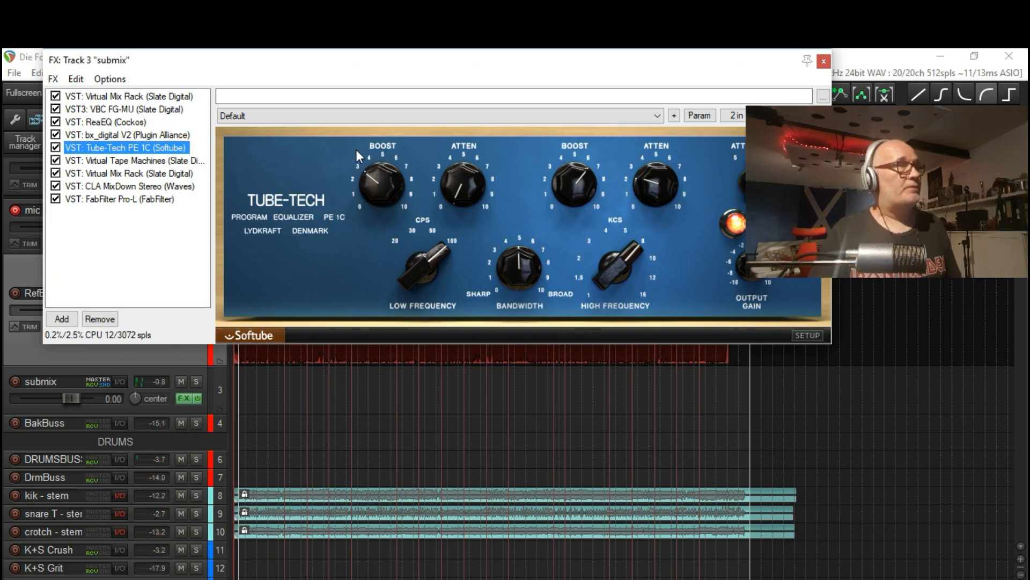
Bypass every submix plug-in again, leaving FabFilter Pro-L until last during playback, and stop playback
left_click(56, 186)
left_click(55, 147)
left_click(56, 134)
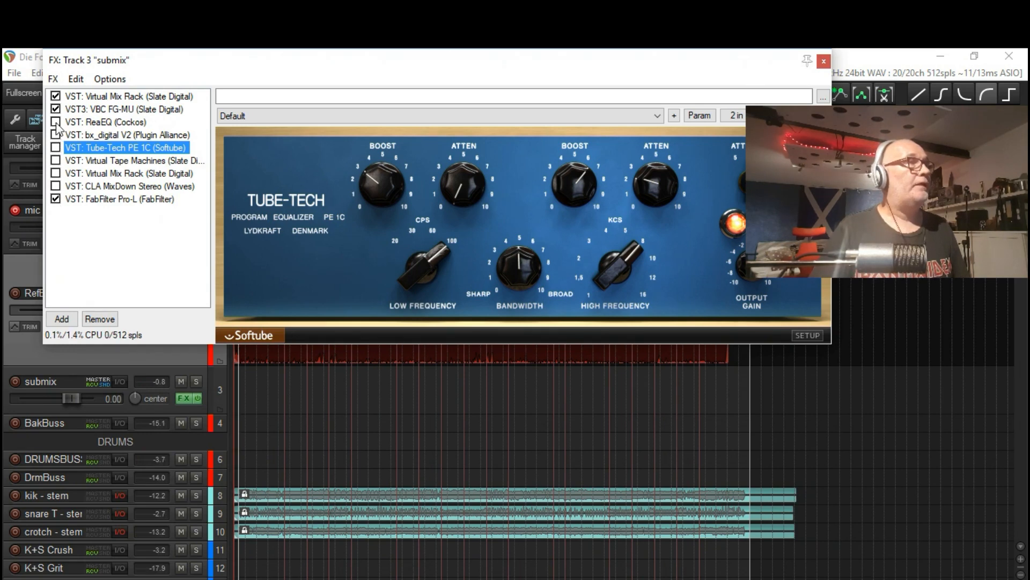
left_click(56, 121)
left_click(55, 109)
left_click(55, 95)
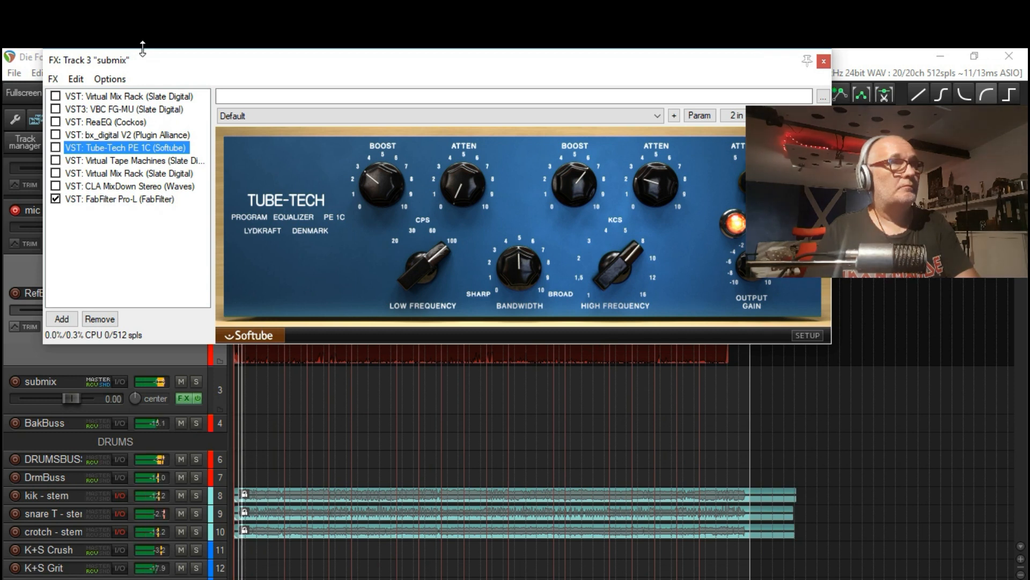
left_click(55, 198)
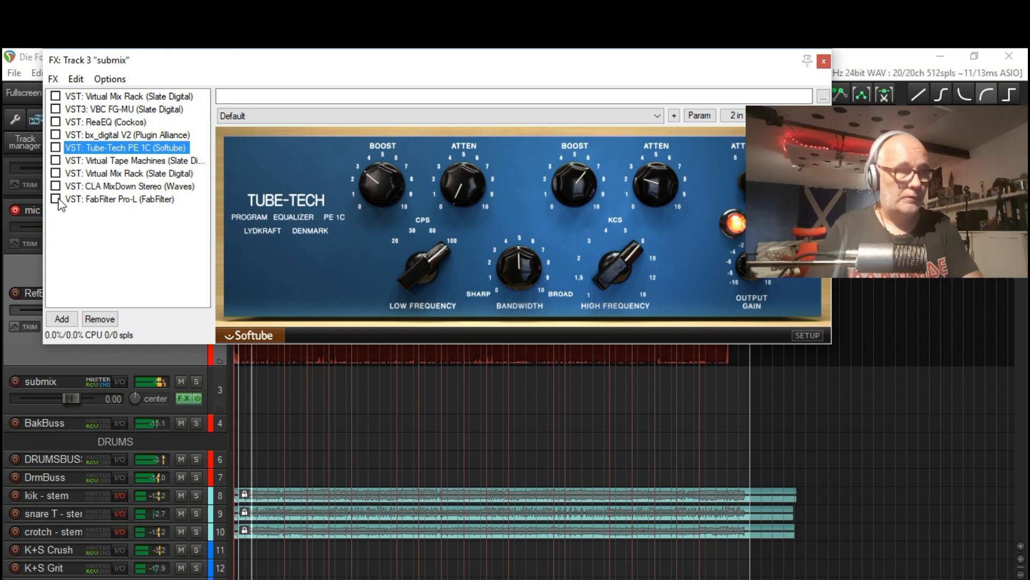
key("space")
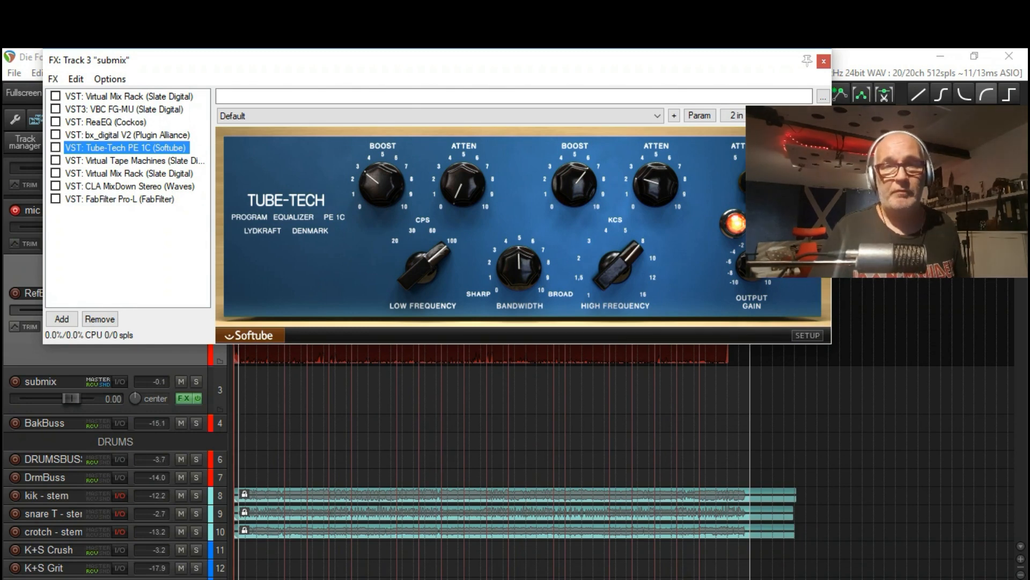
Save the current mix with the bypassed submix plug-ins as a new snapshot named "No submix fx"
left_click_drag(521, 579, 483, 78)
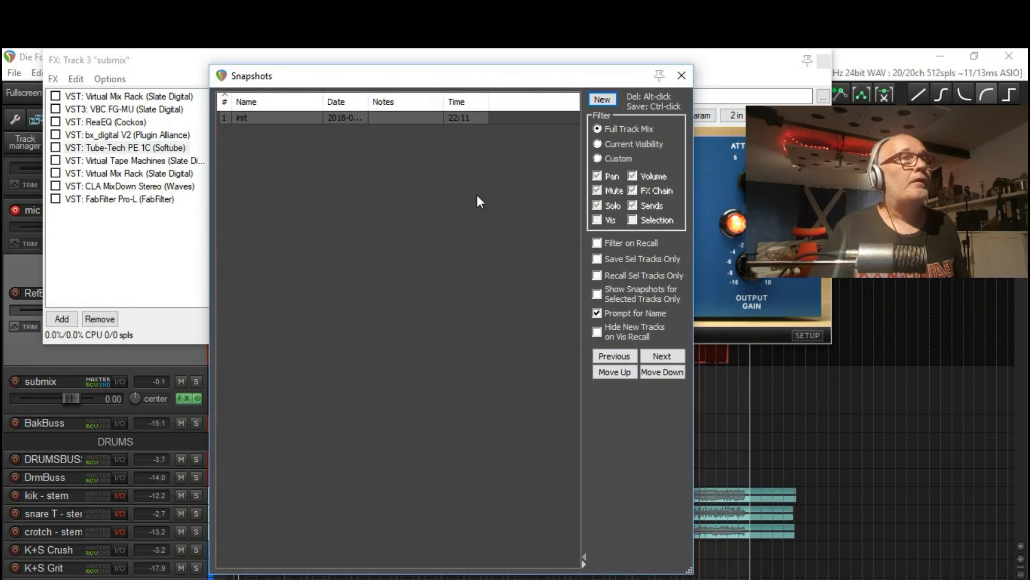
left_click(604, 101)
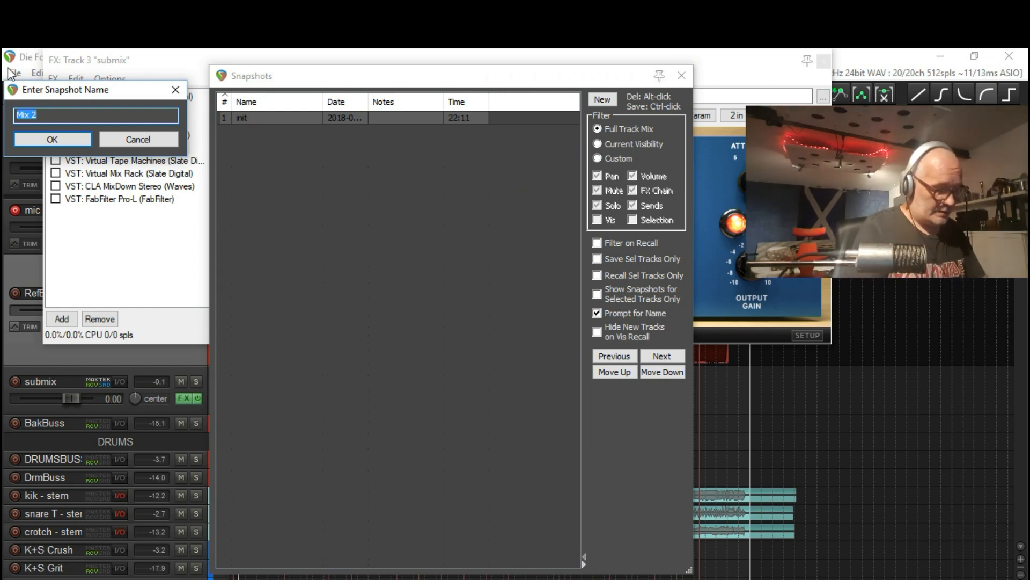
type("No")
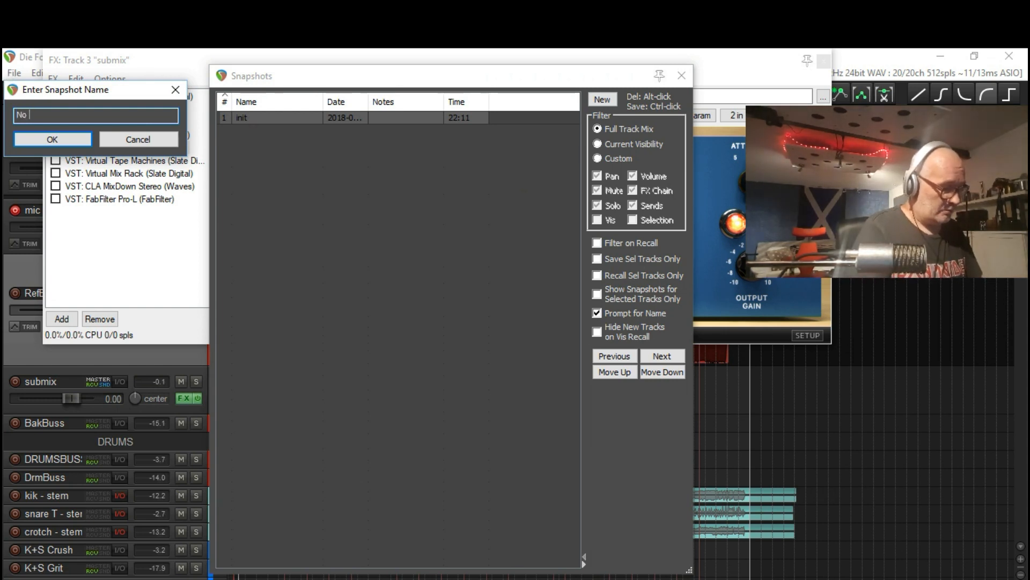
type(" submix fx")
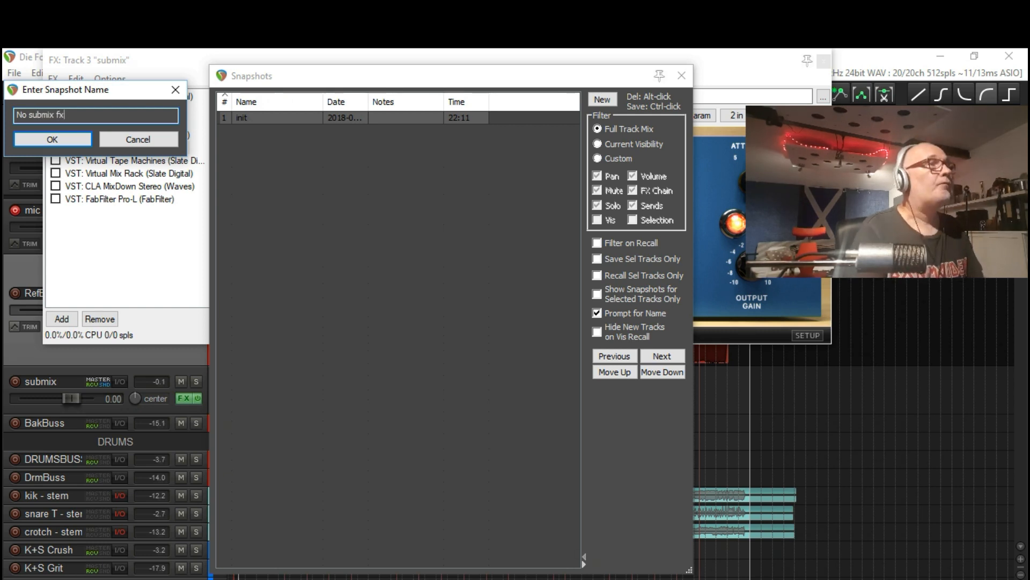
key("Return")
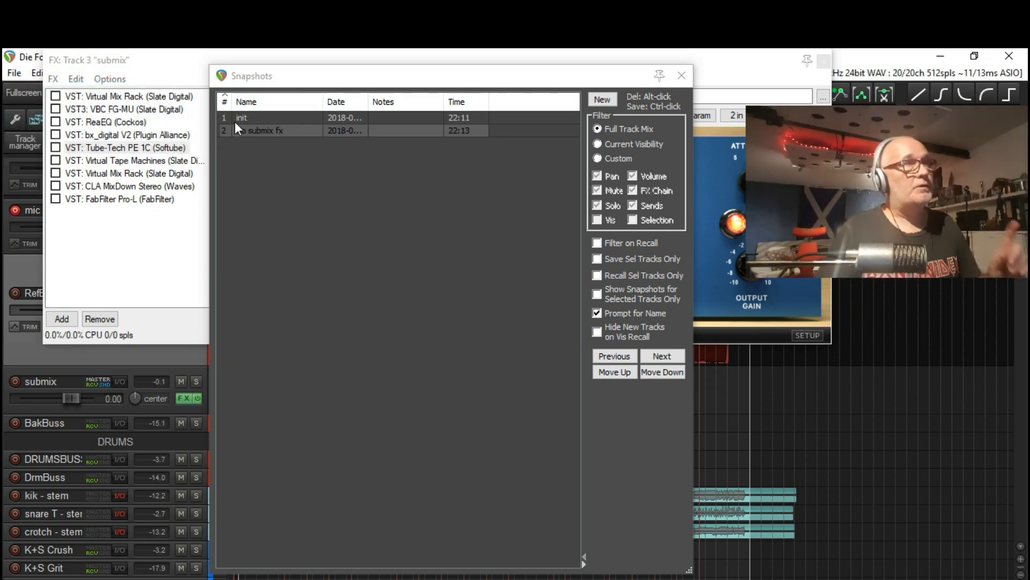
Recall the init snapshot and briefly play the song to hear the mix with its submix plug-ins enabled
mouse_move(224, 121)
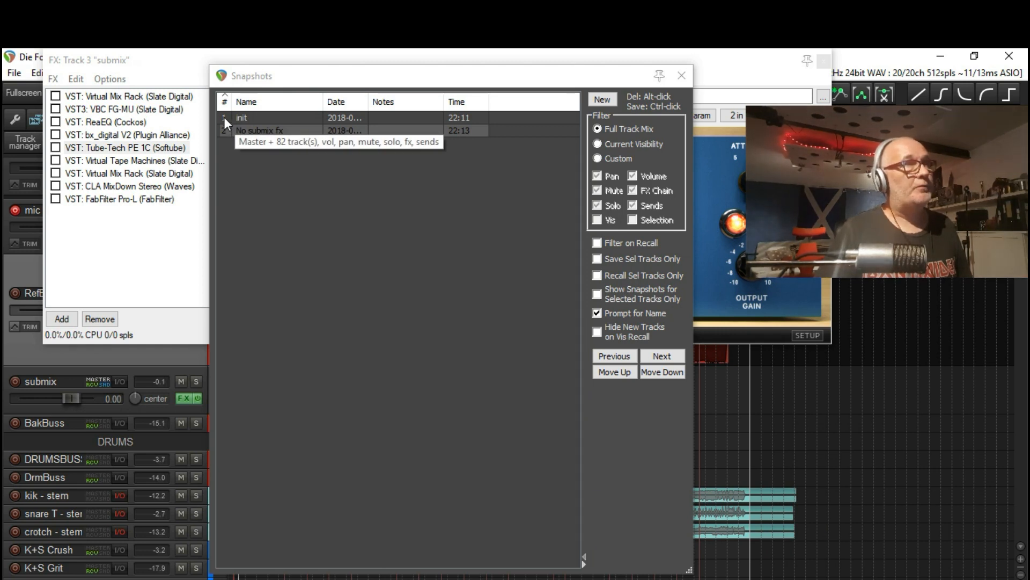
left_click(223, 116)
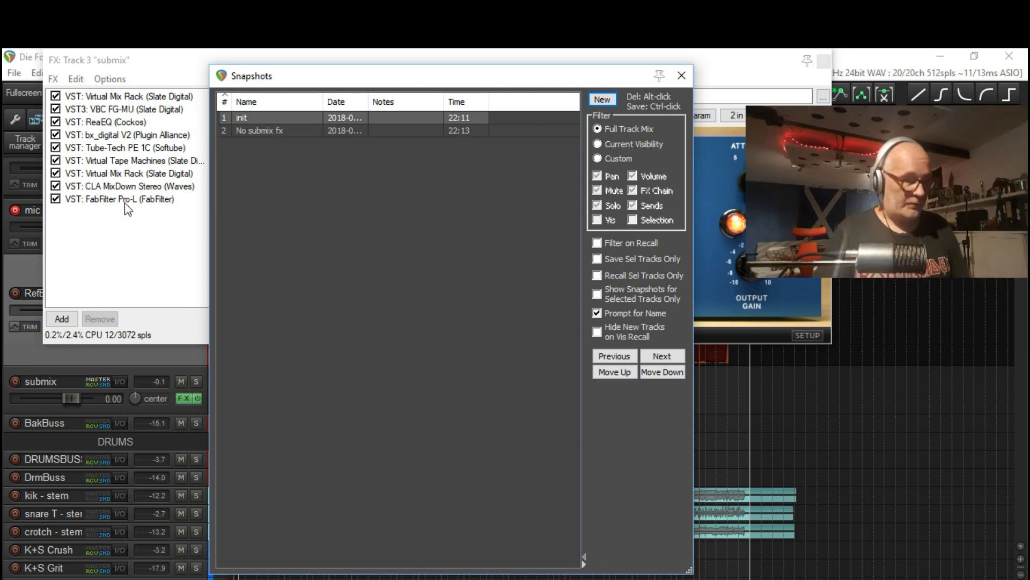
key("space")
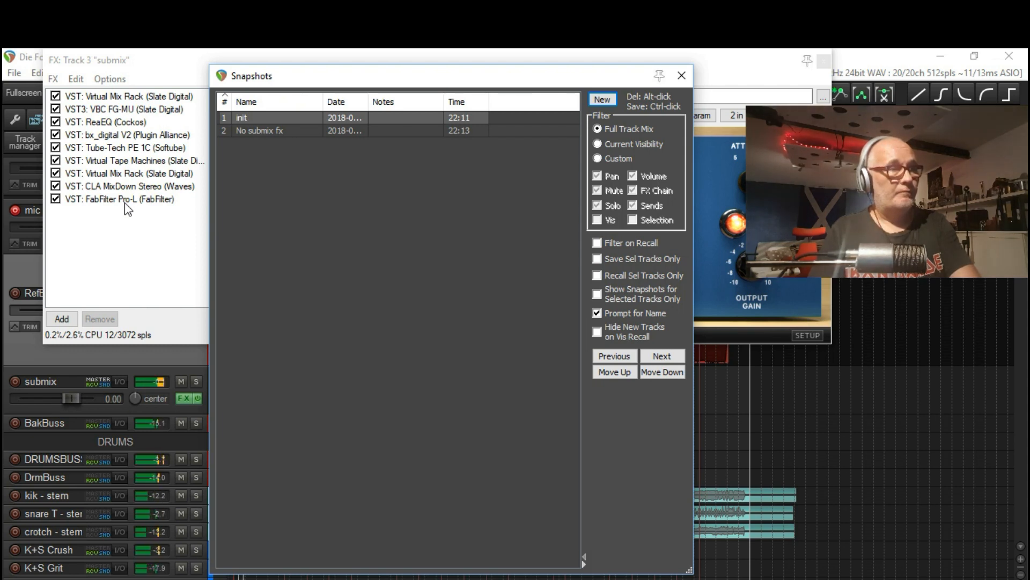
key("space")
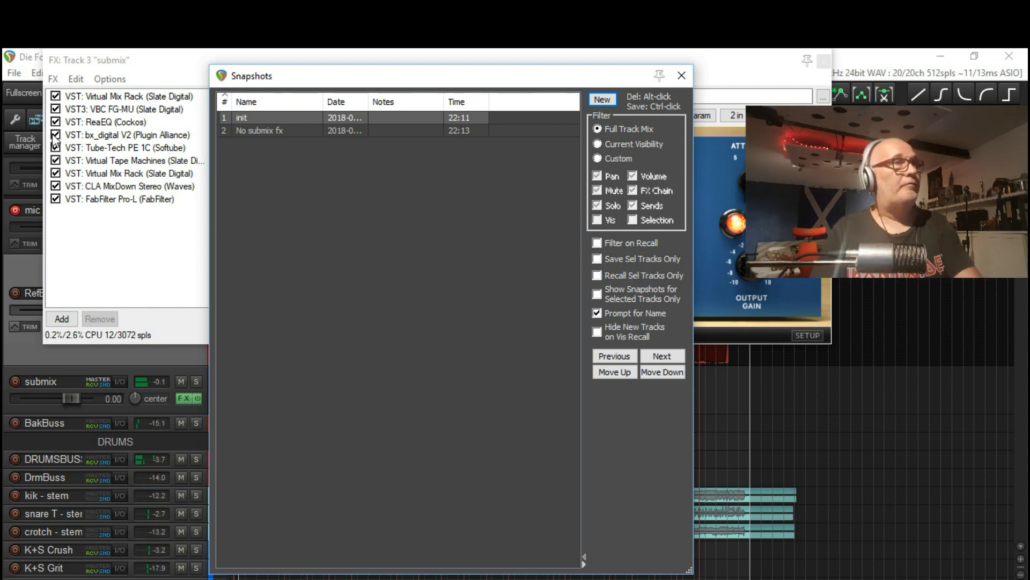
Recall the "No submix fx" snapshot and audition the mix without submix processing
left_click(225, 130)
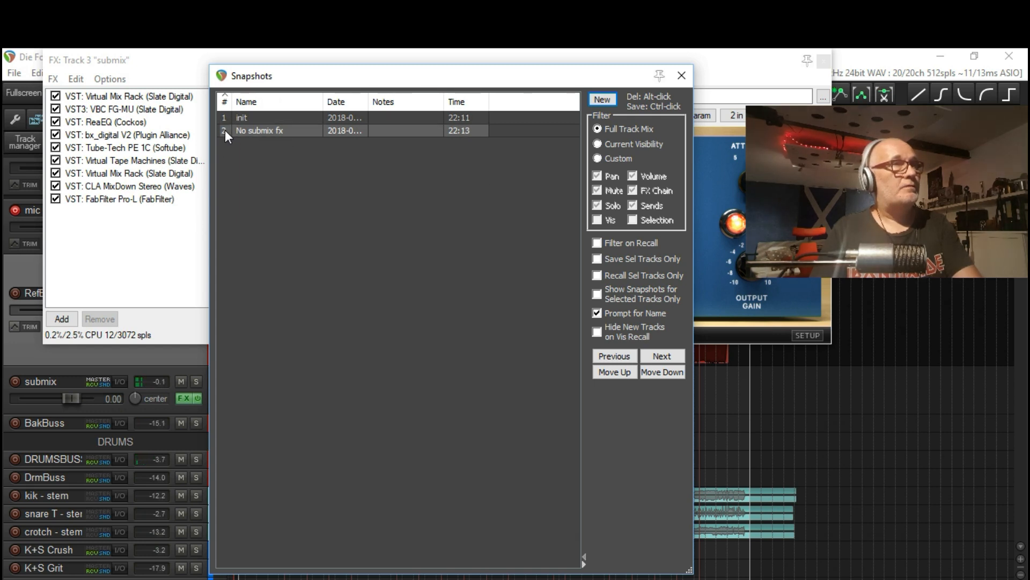
left_click(224, 130)
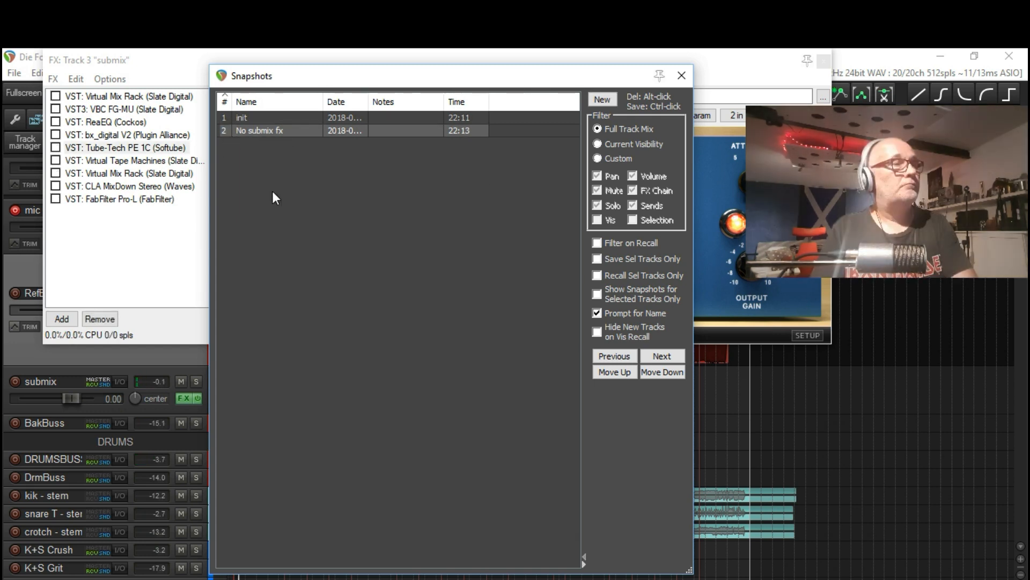
key("space")
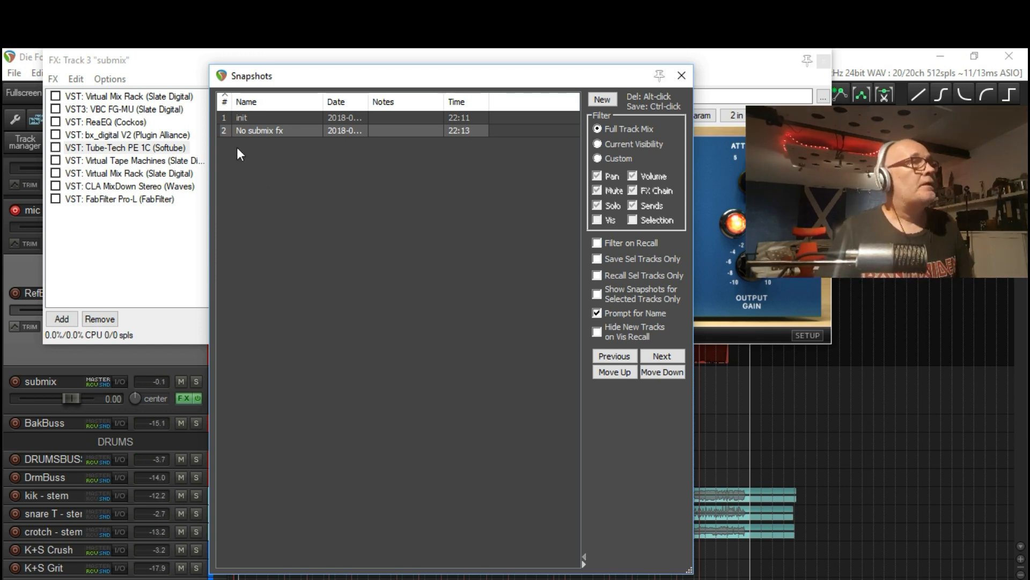
Restore the init snapshot and close both the Snapshots window and the submix effects chain
left_click(225, 116)
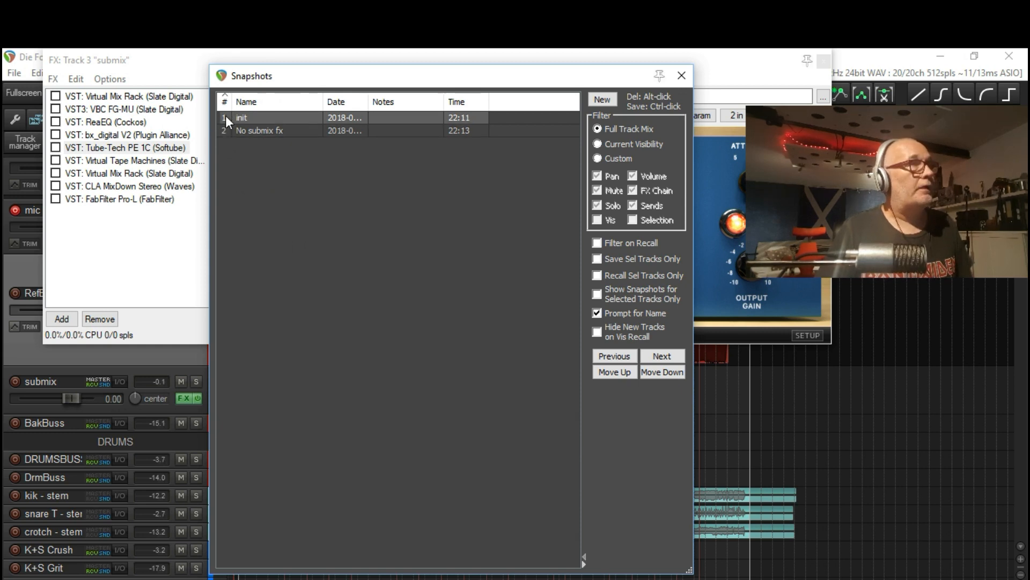
left_click(224, 118)
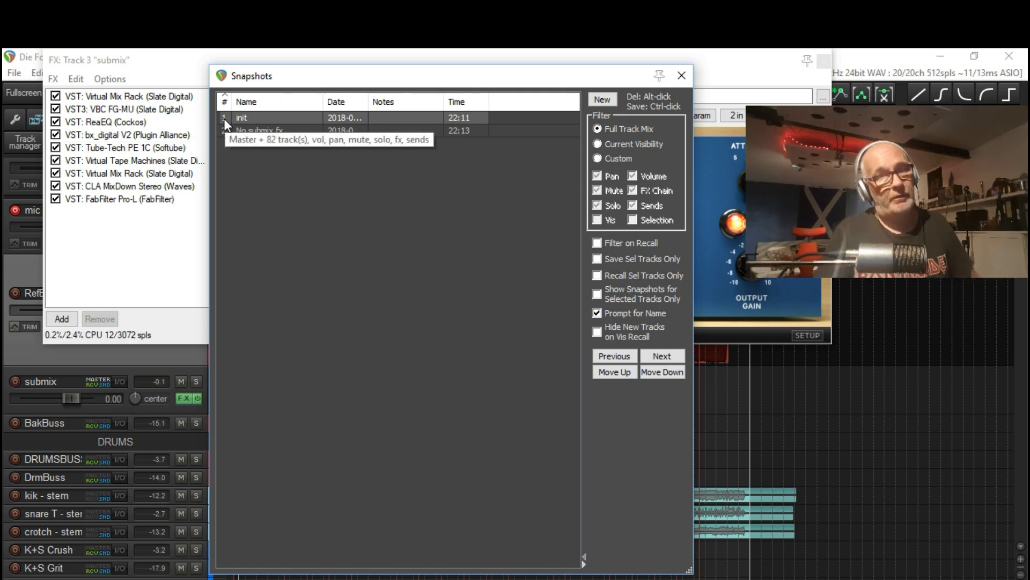
left_click(682, 75)
left_click(825, 61)
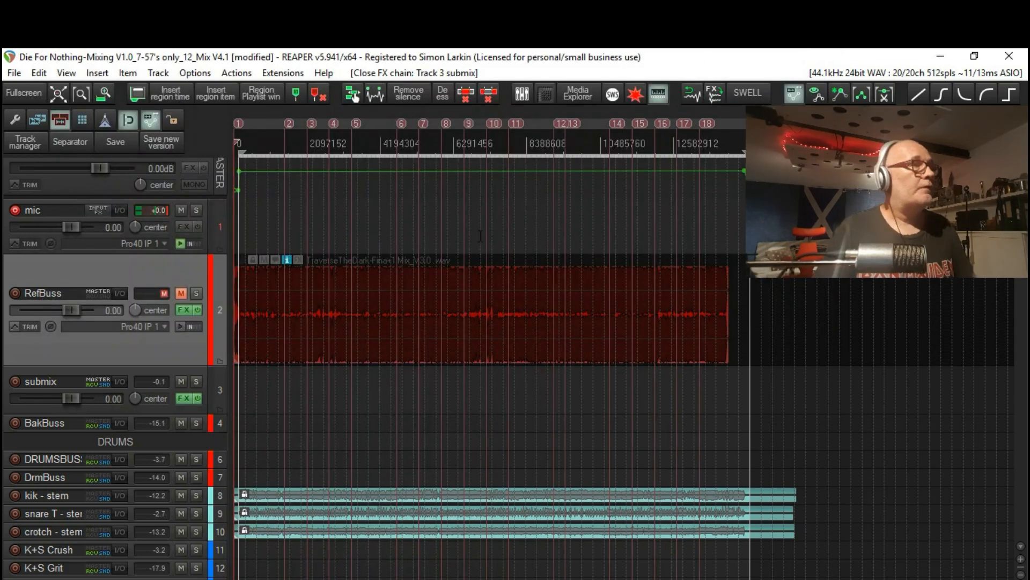
In the mixer, lower the K+S Crush fader to -43.6 dB, K+S Grit to -46.3 dB and SnrVerb to -43.0 dB
scroll(217, 291, "down", 3)
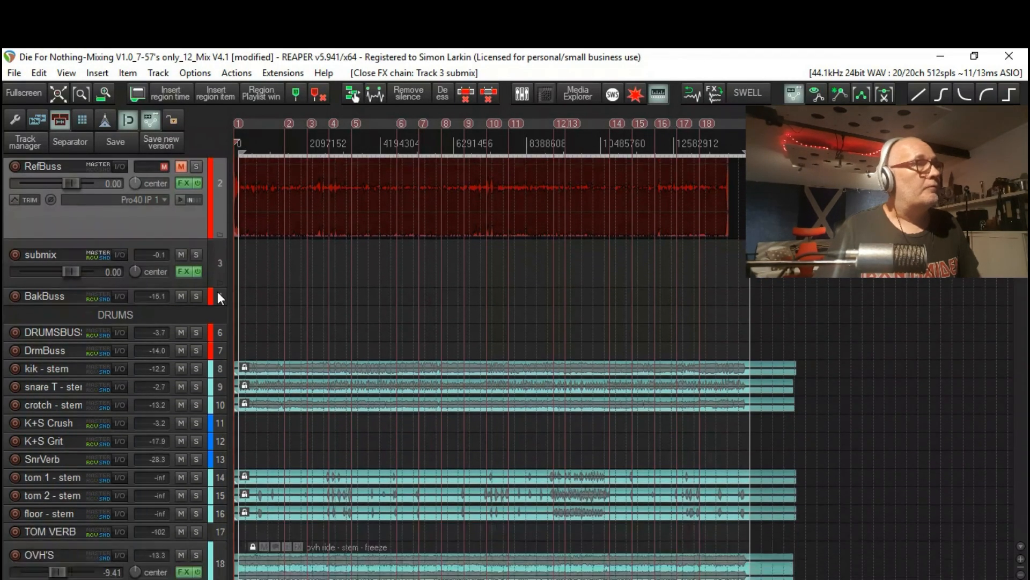
scroll(218, 296, "down", 2)
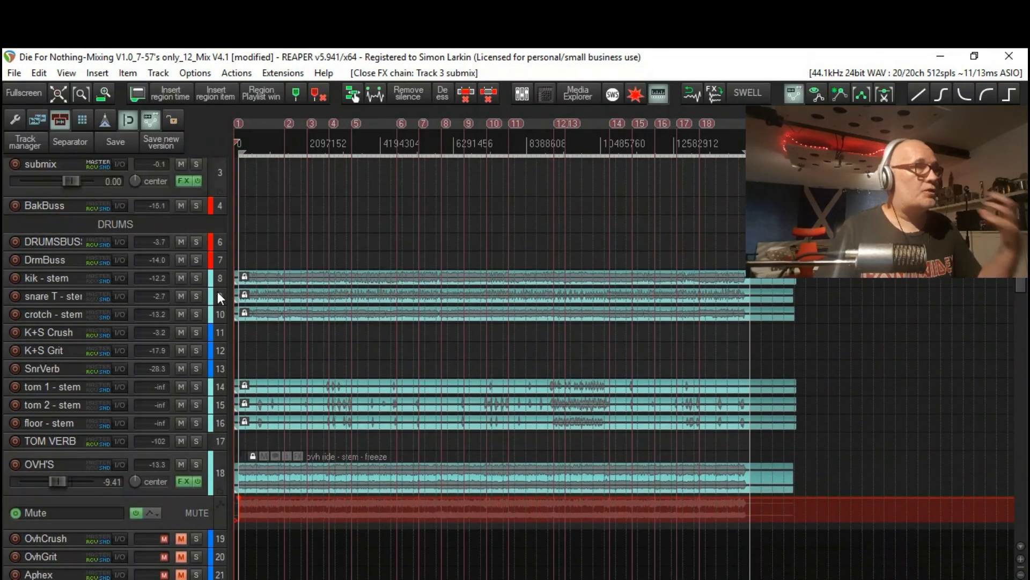
scroll(218, 291, "down", 3)
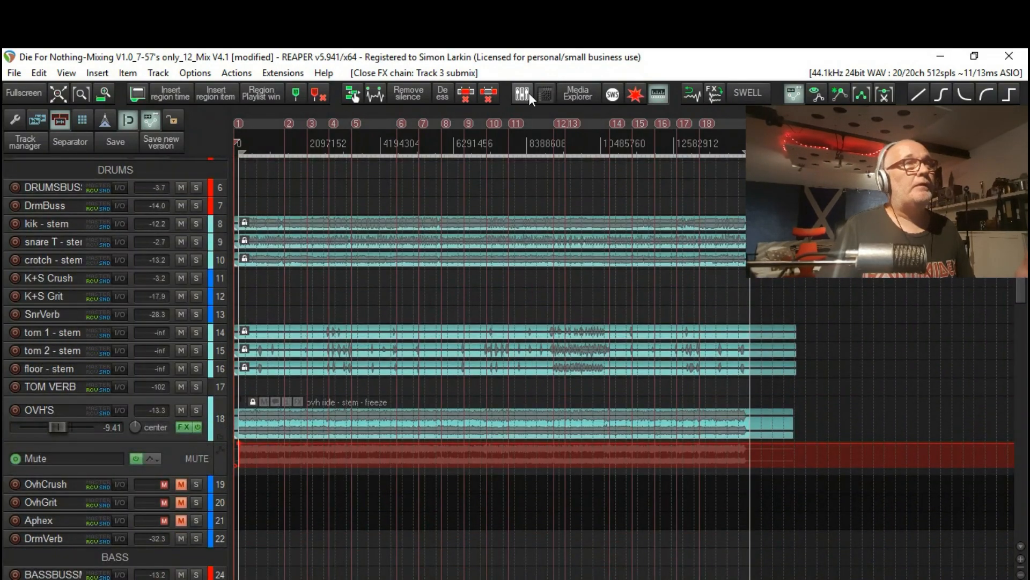
left_click(529, 93)
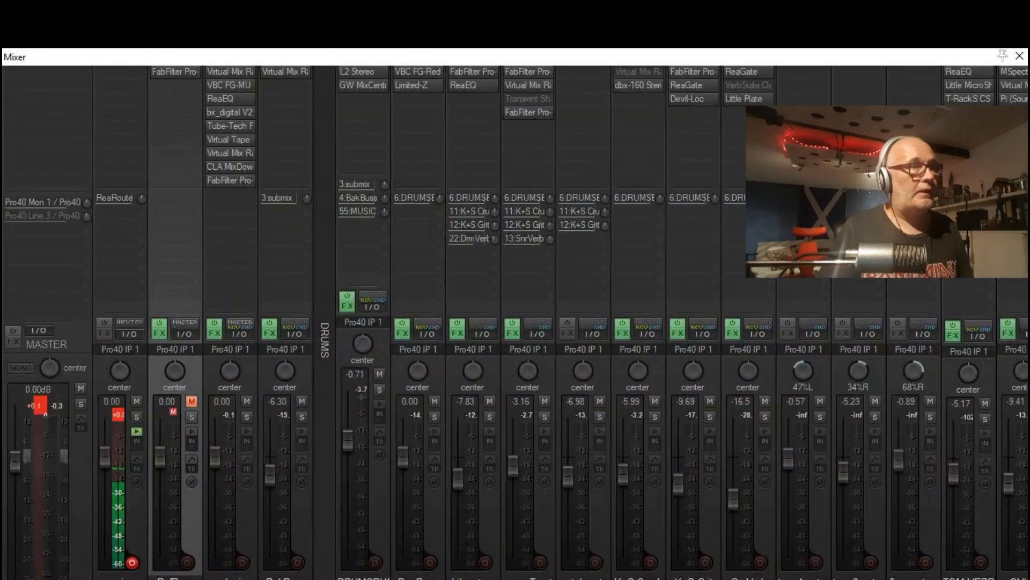
scroll(515, 322, "right", 3)
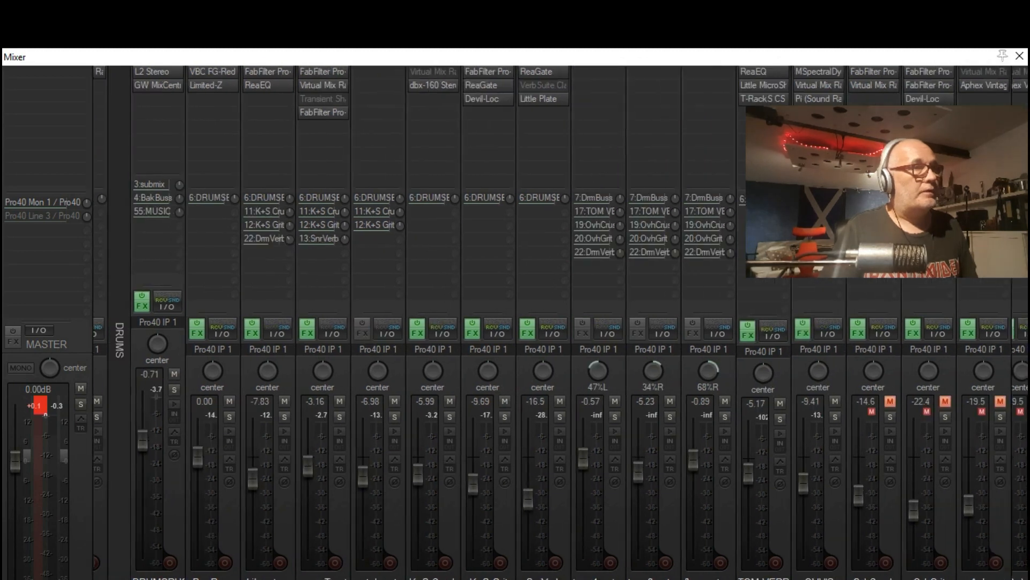
scroll(515, 322, "right", 2)
left_click_drag(337, 486, 343, 533)
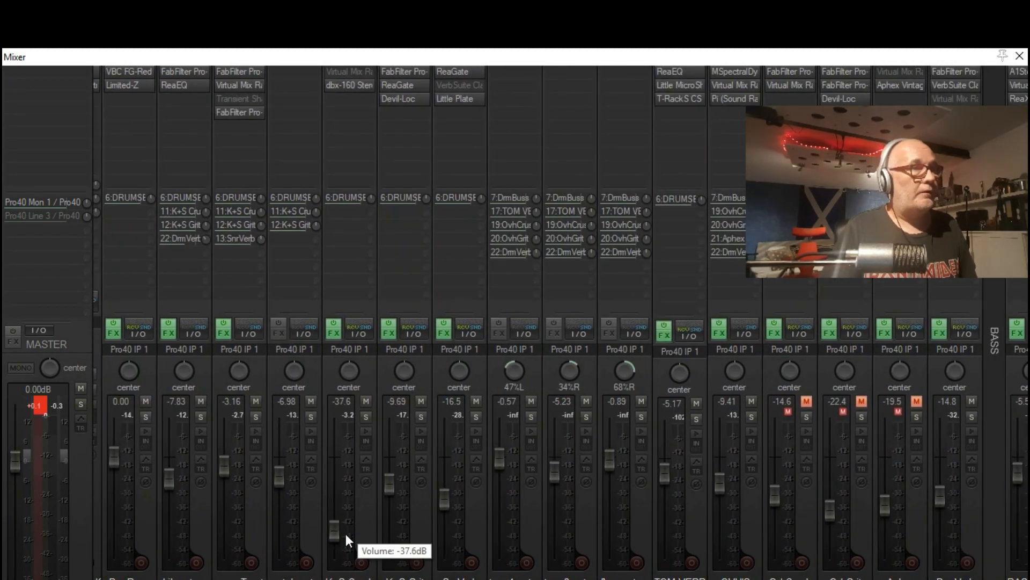
left_click_drag(387, 481, 397, 538)
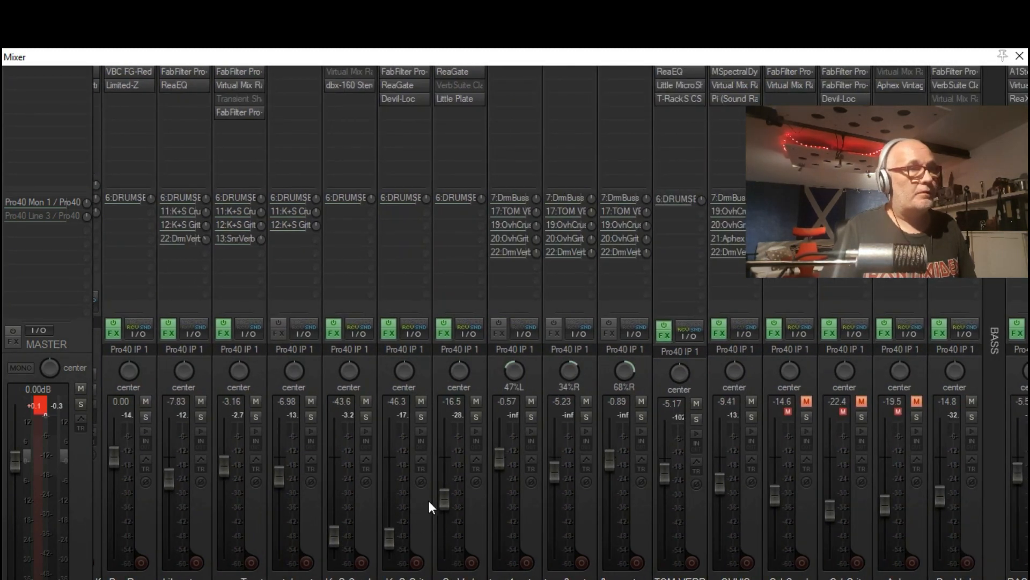
left_click_drag(446, 498, 448, 533)
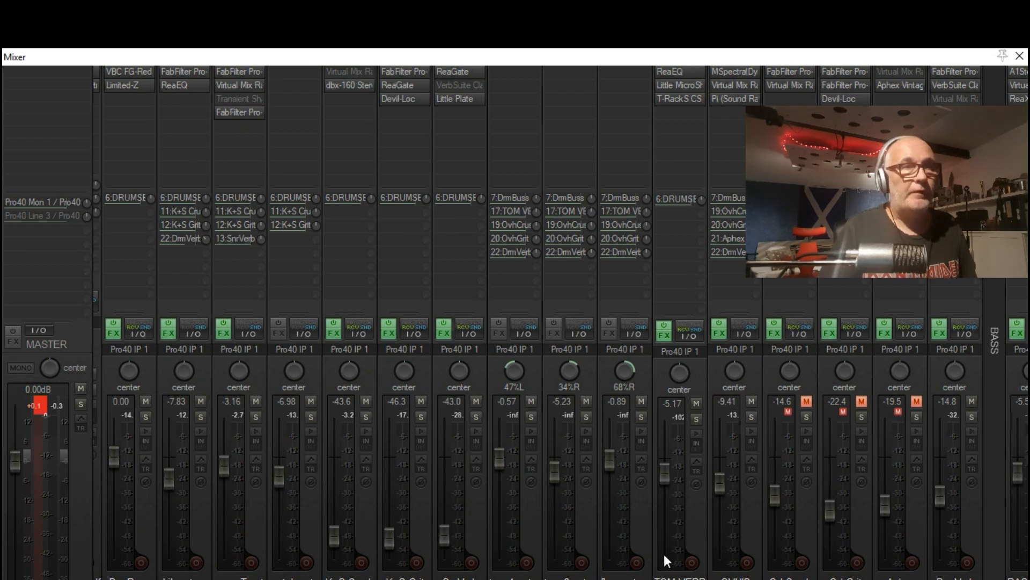
Lower OvhCrush to -47.7 dB, OvhGrit to -40.3 dB and Aphex to -67.3 dB, and unmute all three tracks
left_click_drag(781, 490, 776, 536)
left_click_drag(830, 509, 906, 522)
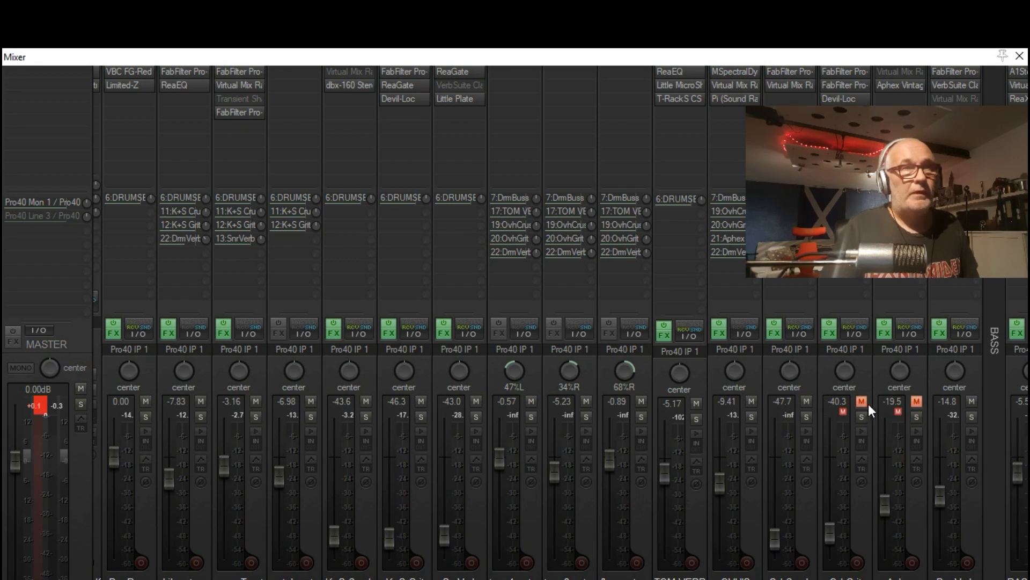
left_click_drag(883, 525, 891, 540)
left_click(914, 394)
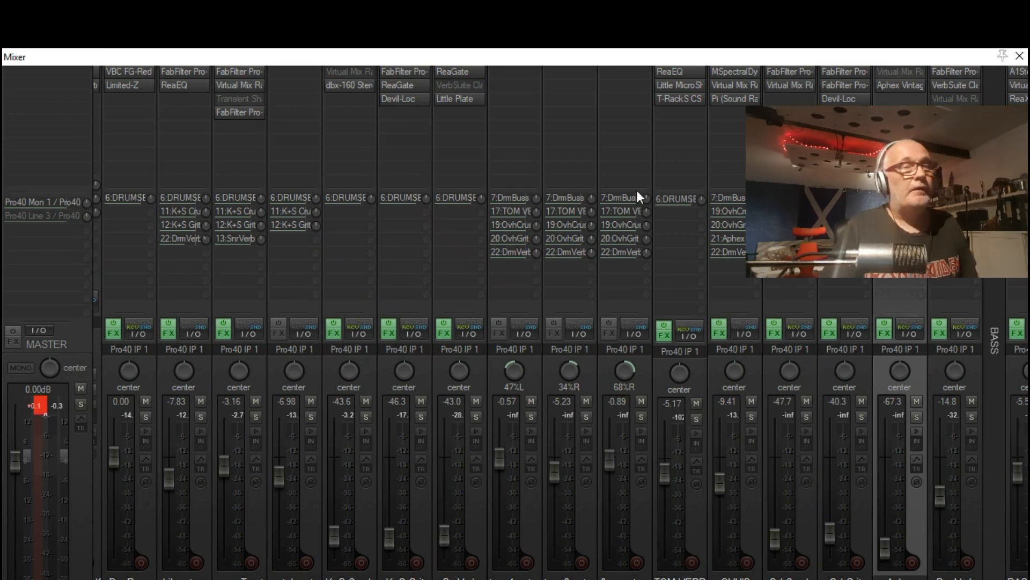
Reopen SWS Snapshots beside the mixer and save the altered drum mix as a new snapshot named "Drums changed"
left_click_drag(419, 59, 433, 98)
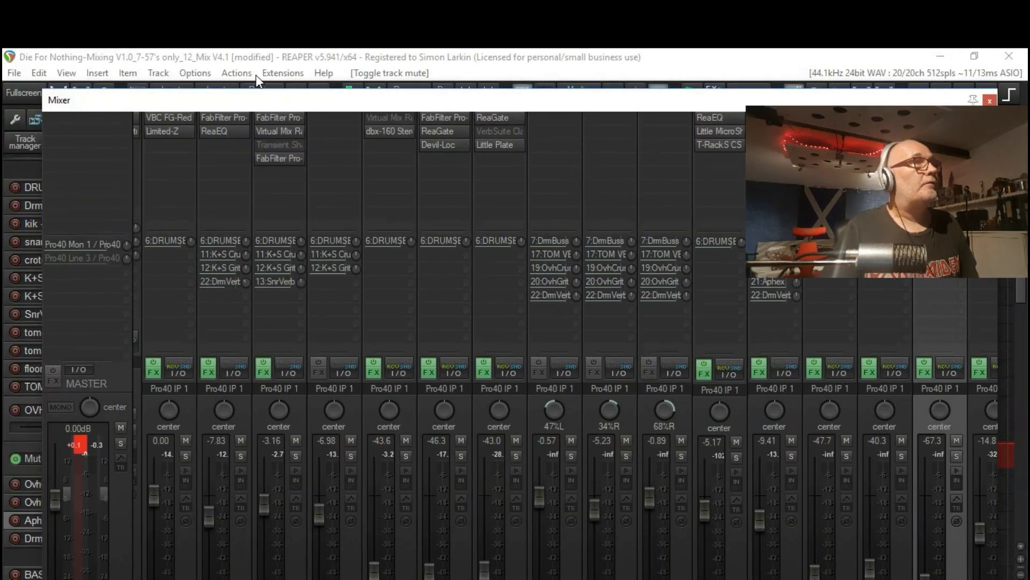
left_click(264, 74)
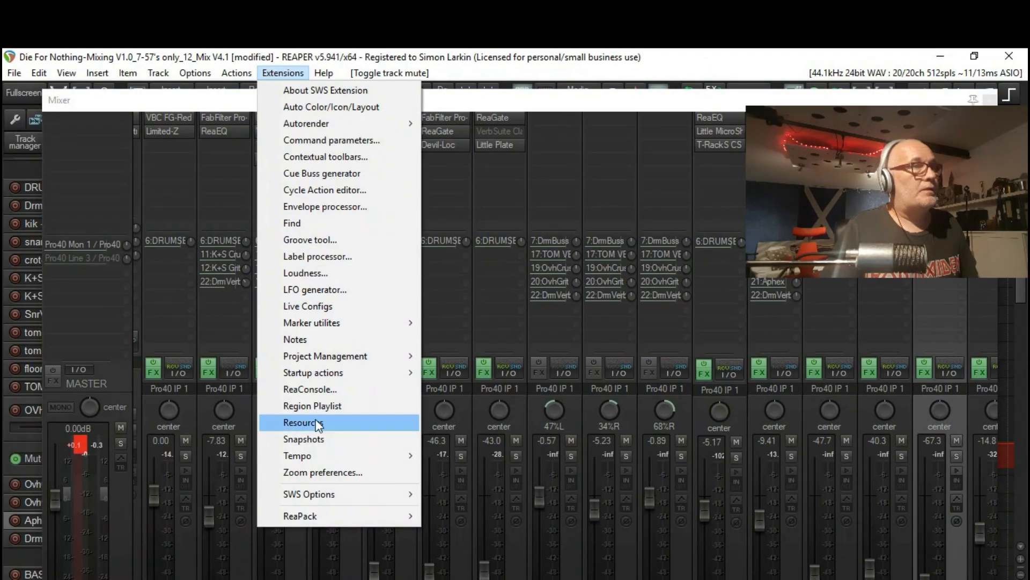
left_click(317, 439)
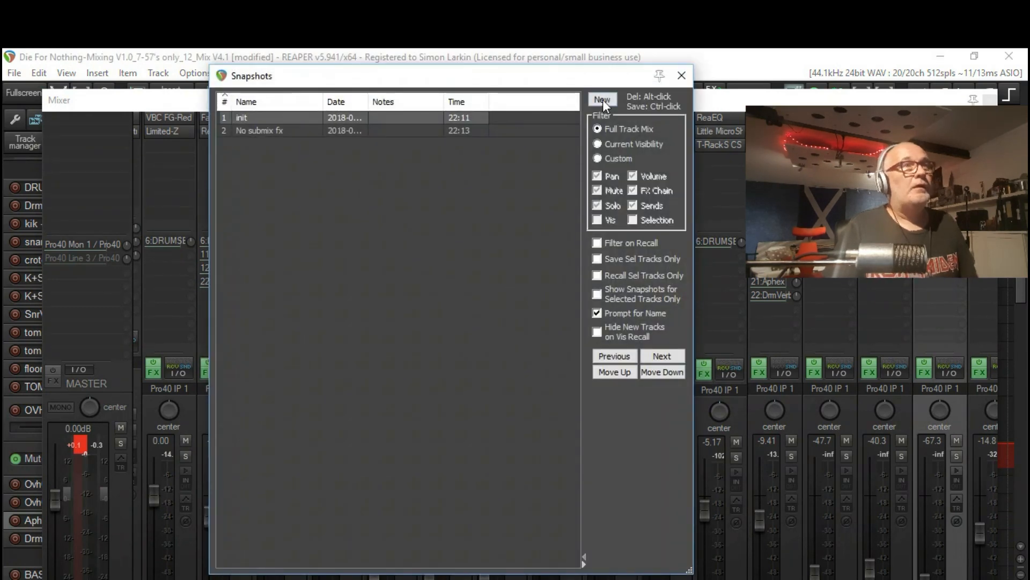
left_click(602, 99)
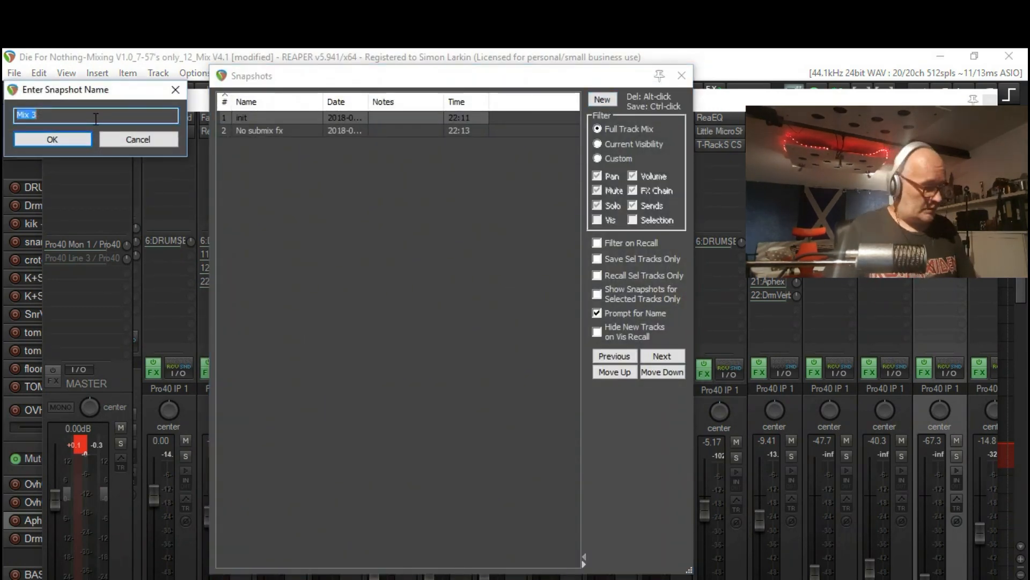
type("Drums")
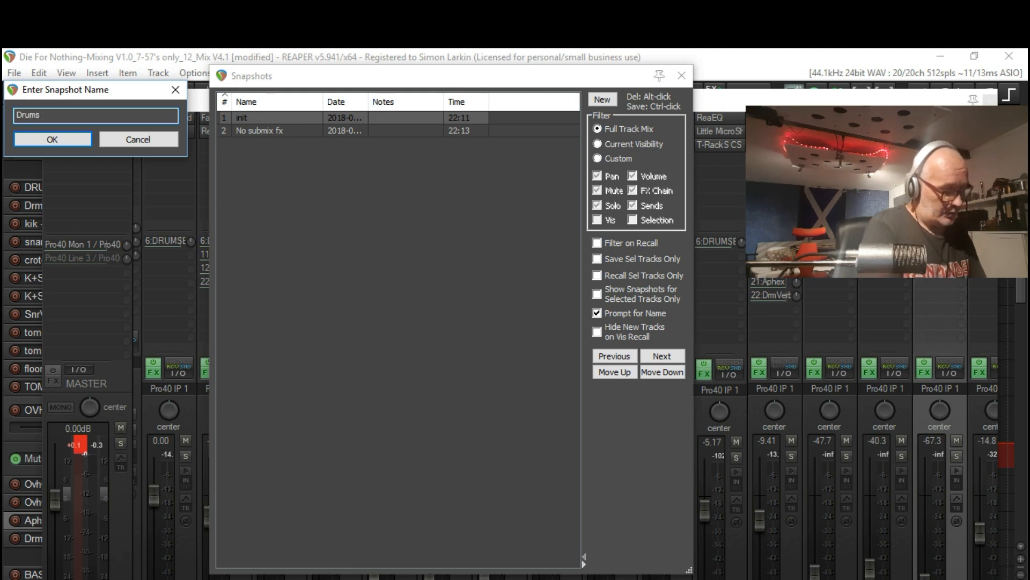
type(" change")
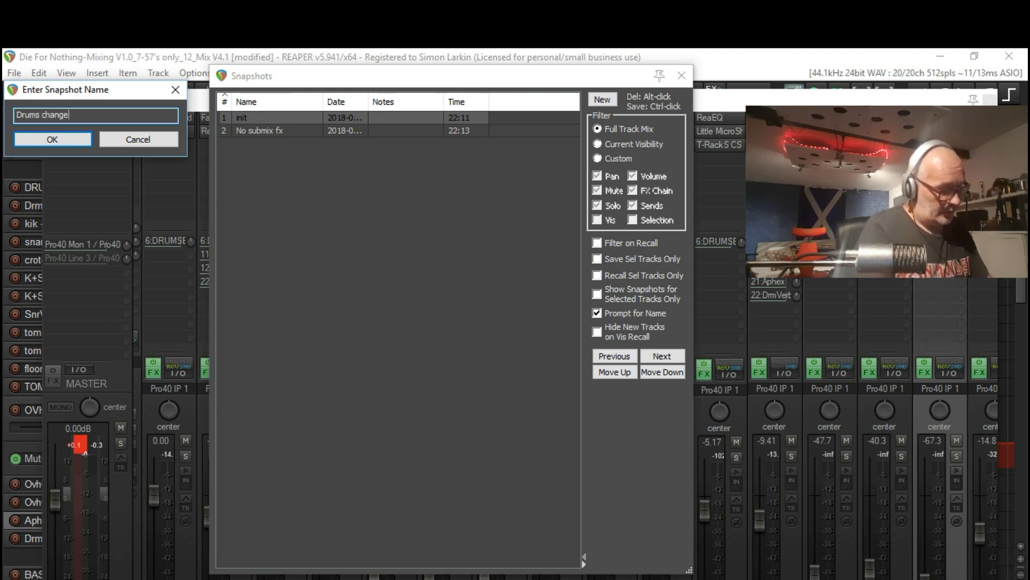
type("d")
key("Return")
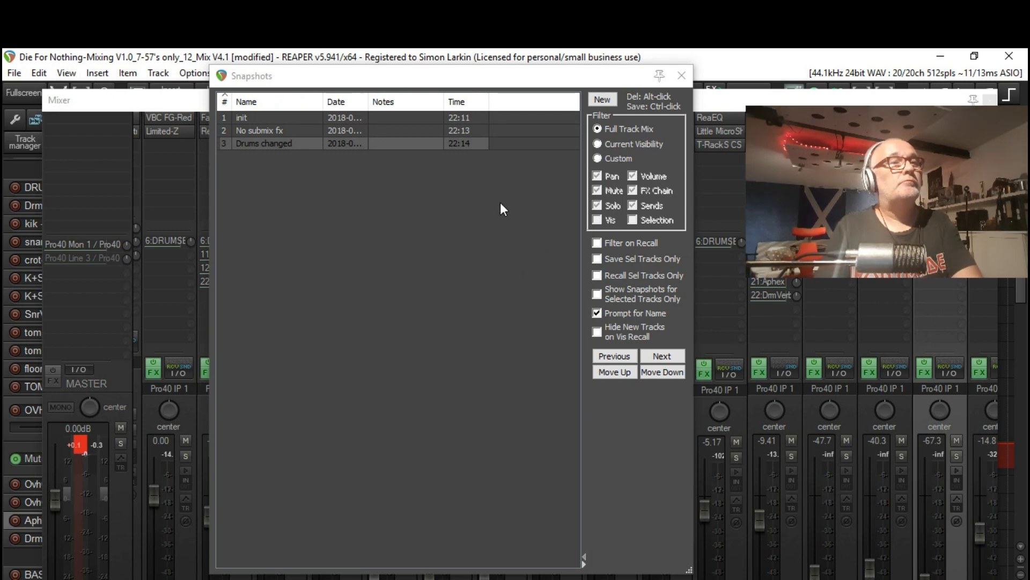
Audition the changed drum mix, move the Snapshots window off the menu bar, and recall the init snapshot
key("space")
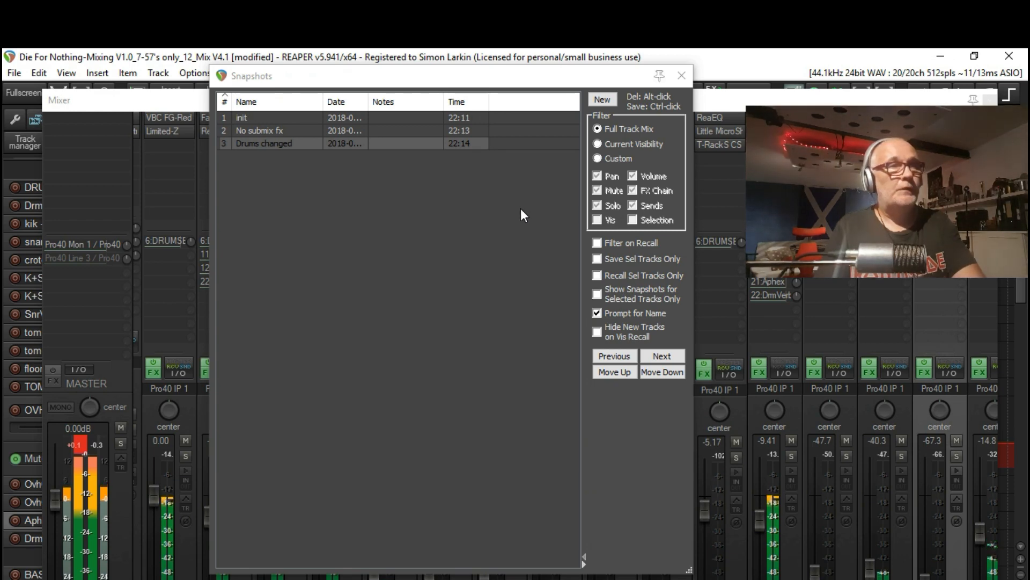
left_click_drag(469, 80, 489, 109)
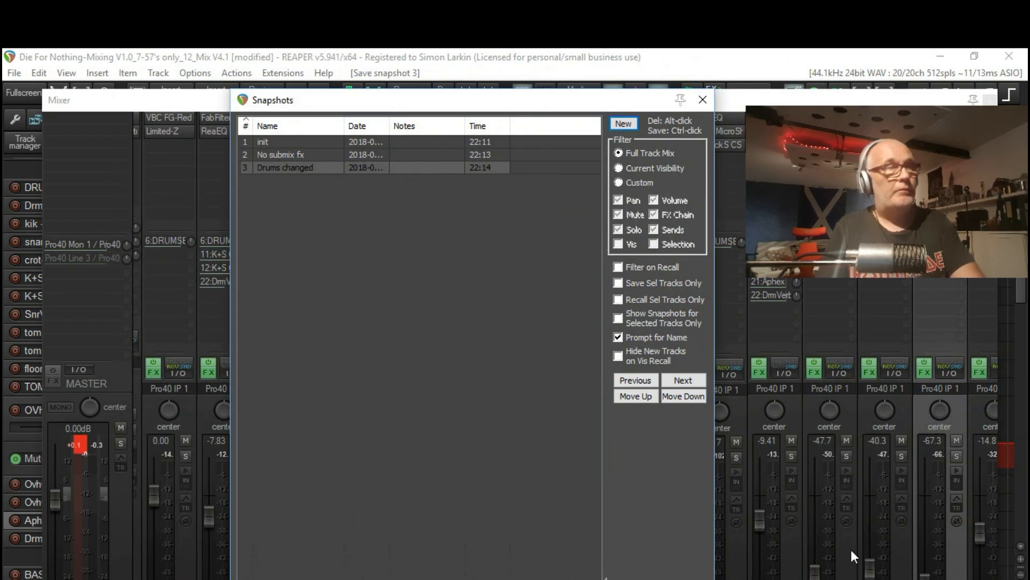
left_click(243, 143)
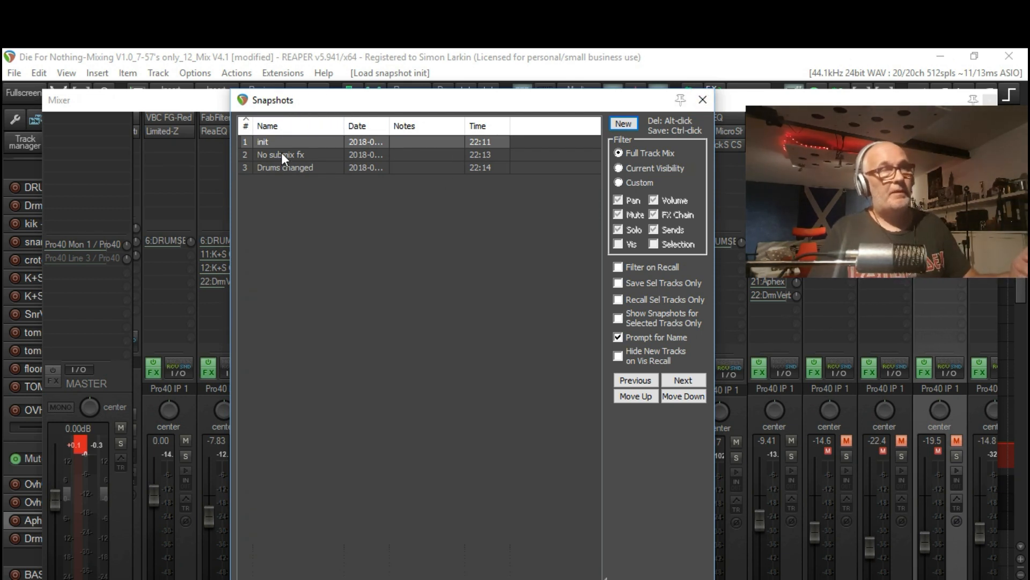
Close the Snapshots window and the mixer, and save the project with its snapshots
mouse_move(279, 153)
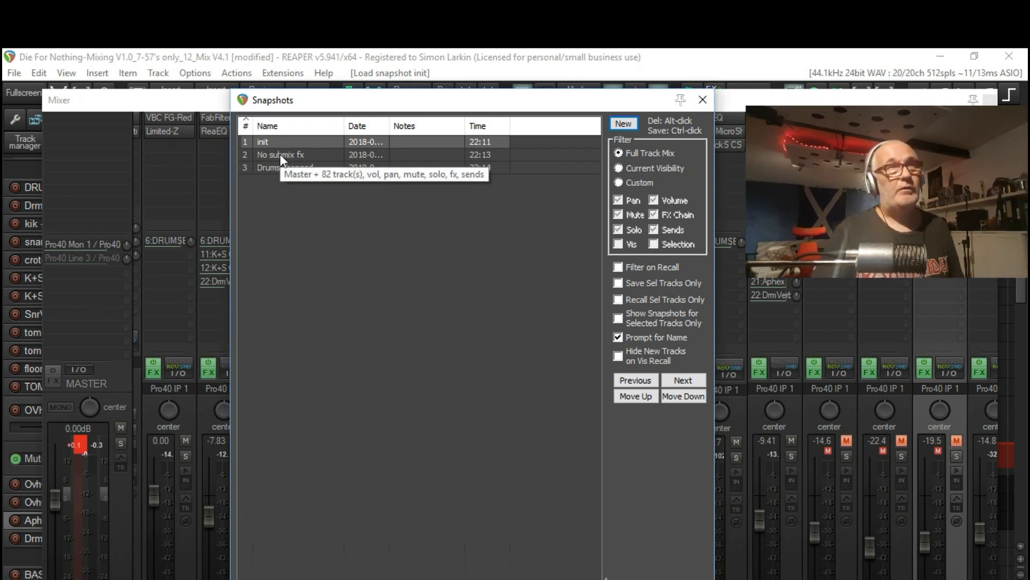
left_click(713, 103)
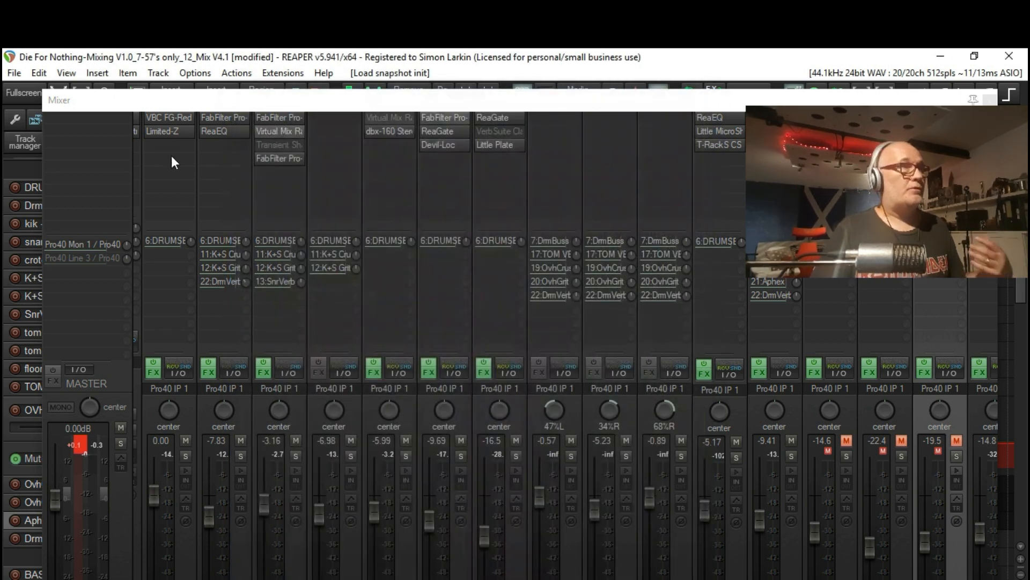
left_click(990, 100)
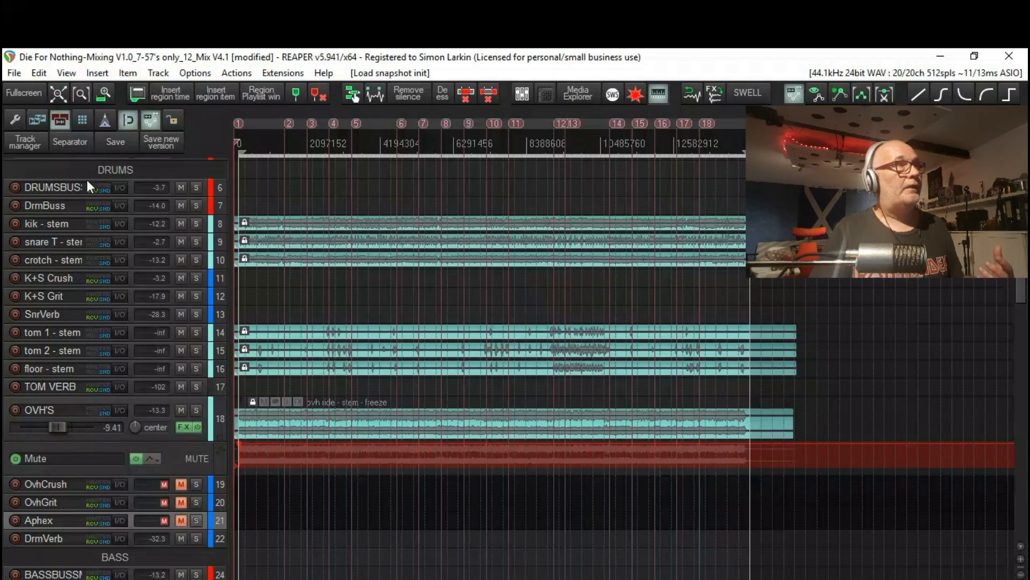
scroll(122, 150, "up", 2)
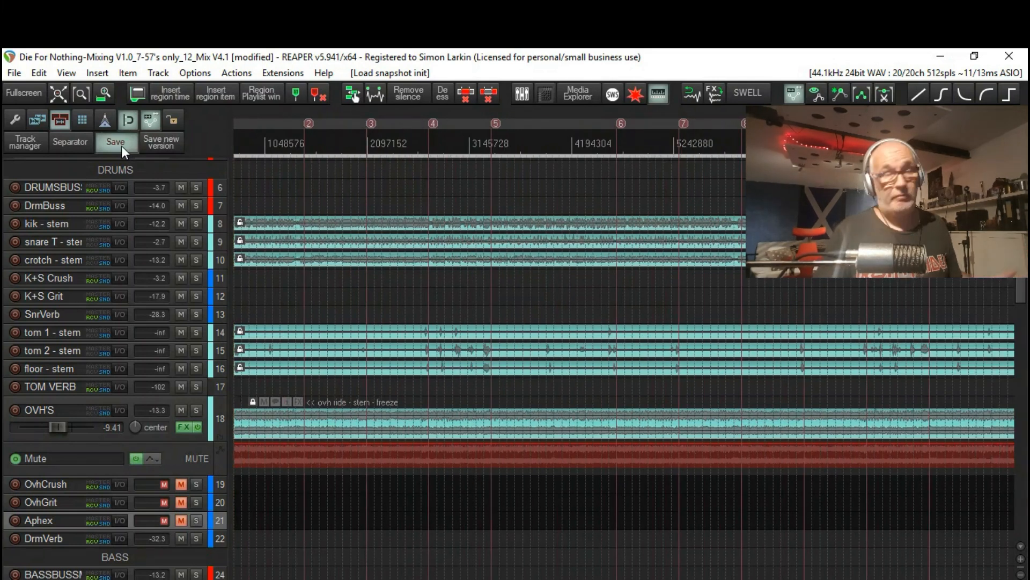
left_click(121, 146)
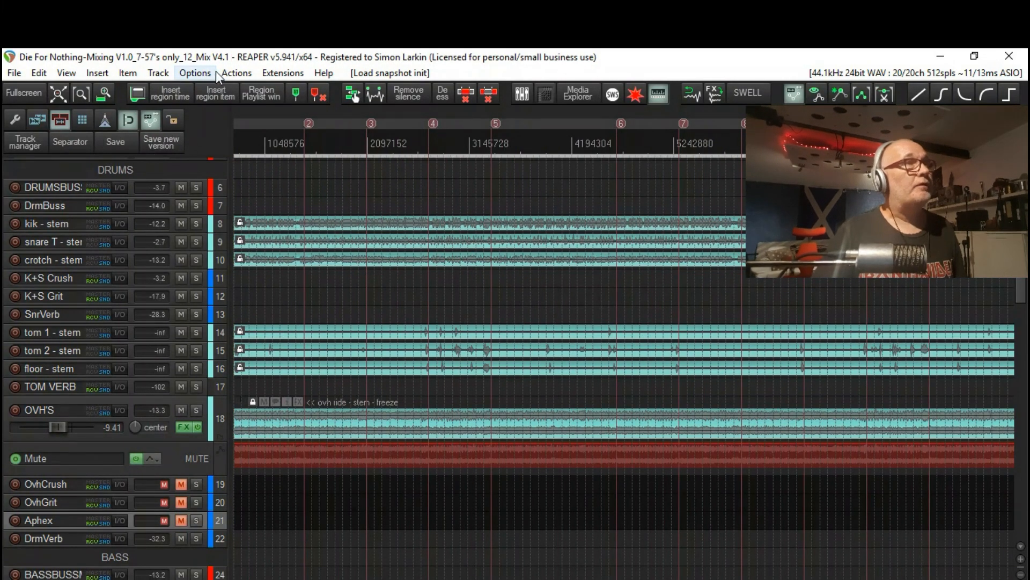
Reopen SWS Snapshots and recall the "Drums changed" snapshot
left_click(235, 73)
left_click(263, 73)
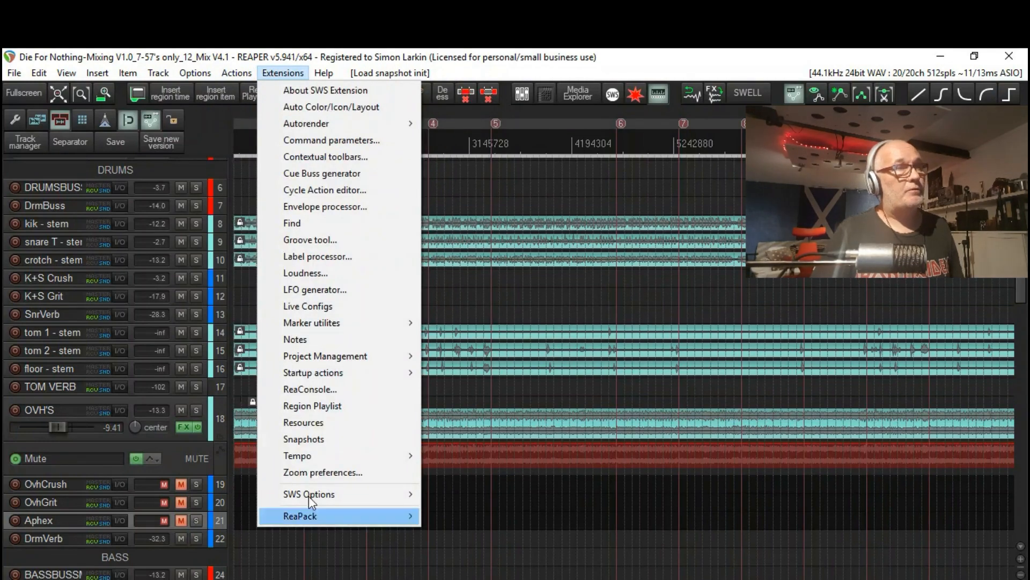
left_click(312, 440)
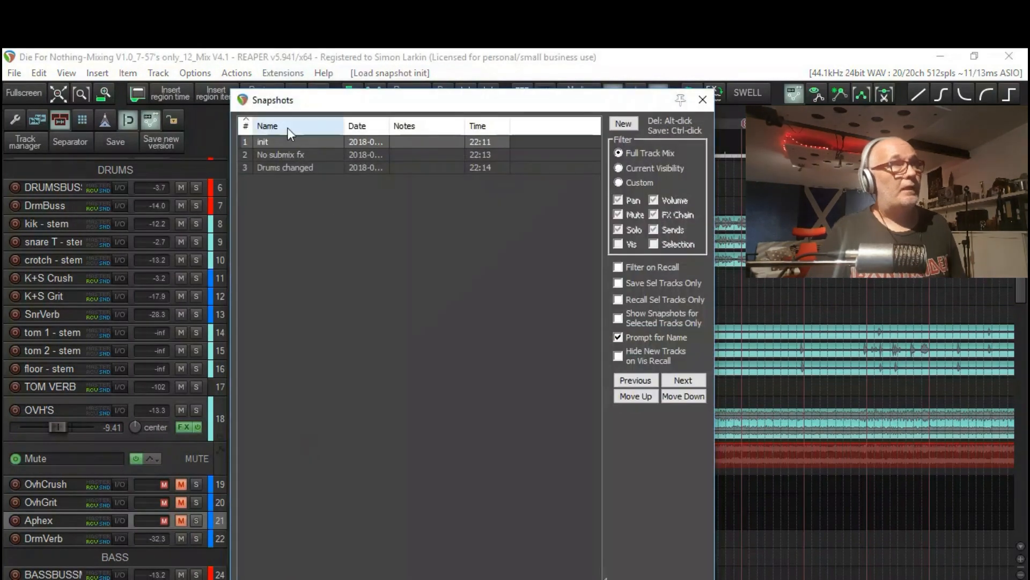
left_click(247, 169)
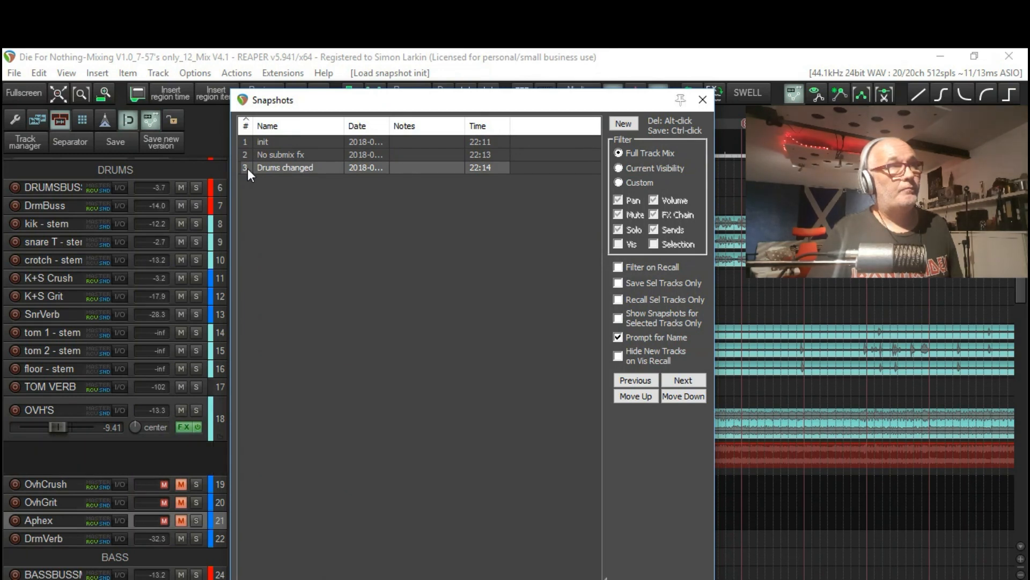
left_click(247, 169)
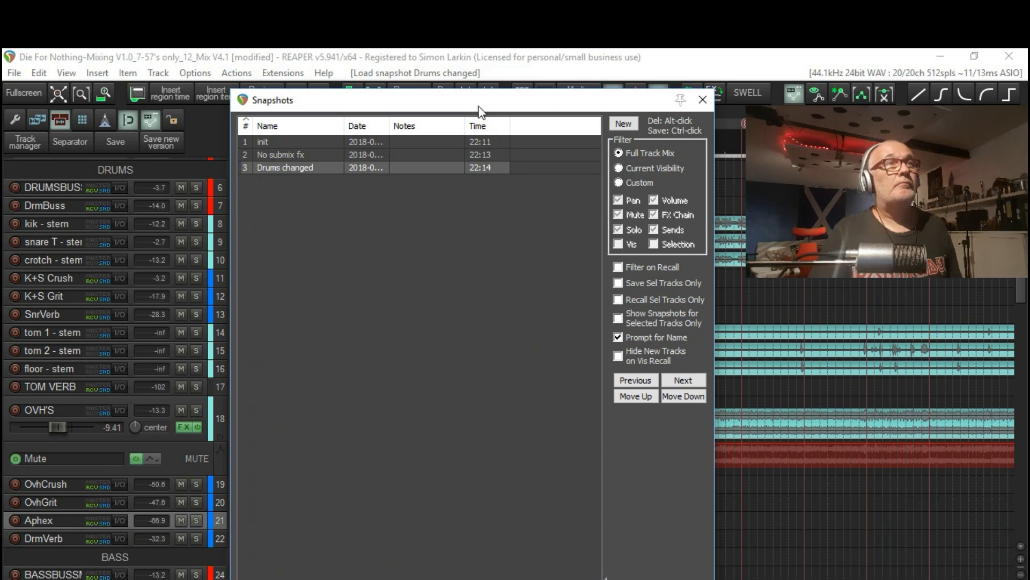
Show the mixer and arrange it beside the Snapshots window so the drum faders and the snapshot list are both accessible
left_click_drag(478, 106, 298, 119)
left_click(522, 93)
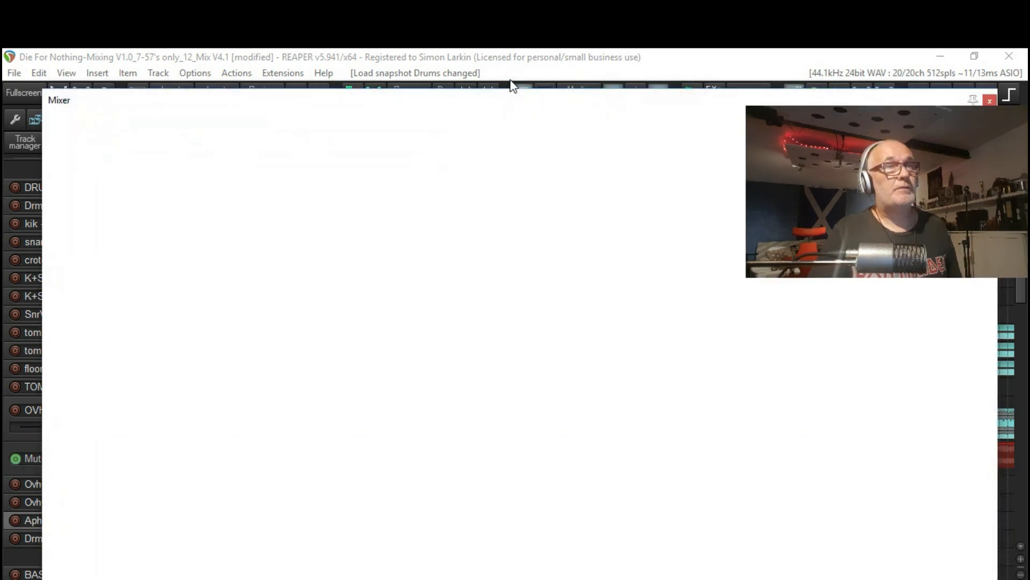
left_click_drag(338, 98, 425, 103)
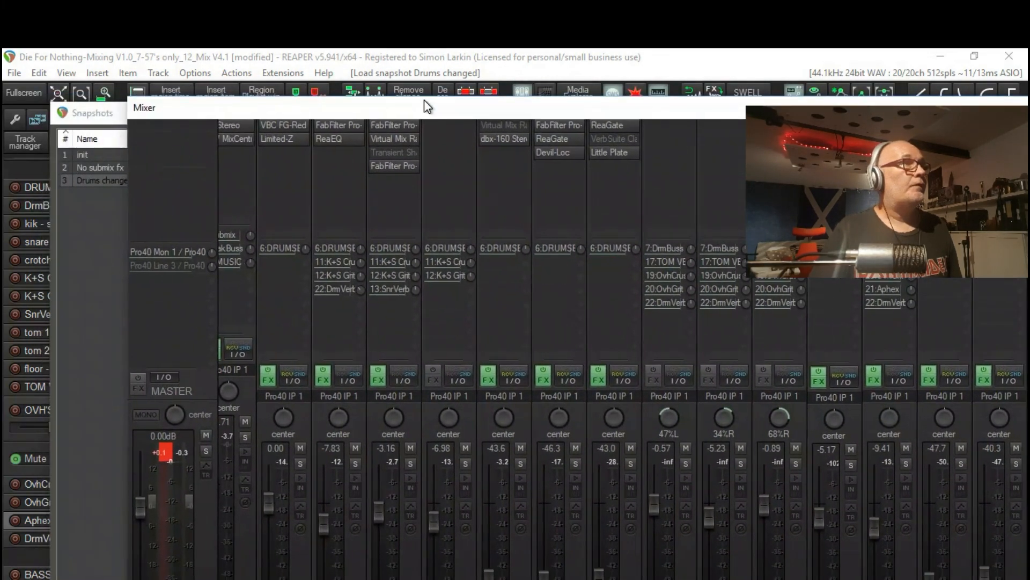
left_click(122, 114)
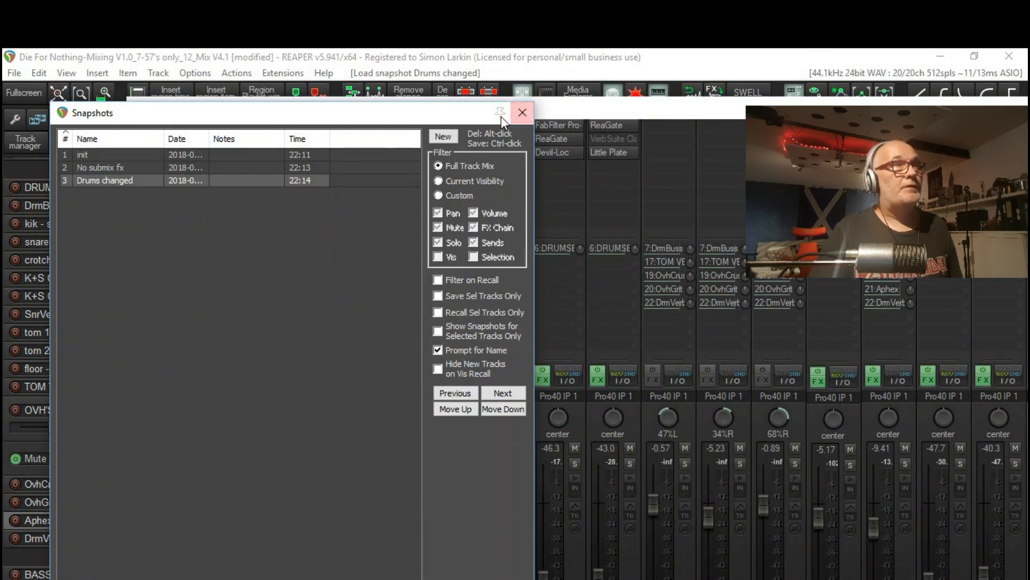
left_click_drag(457, 117, 320, 104)
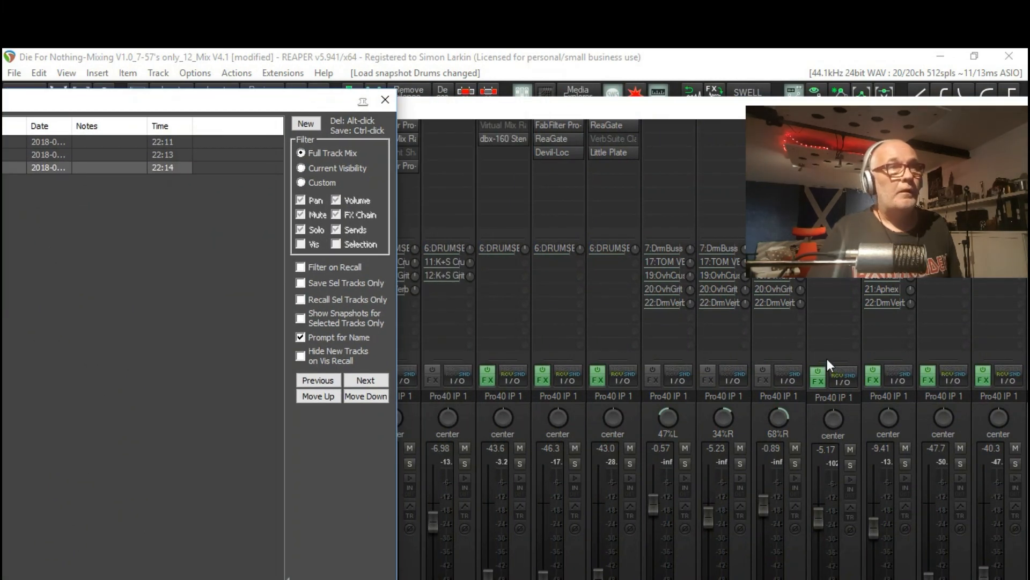
left_click_drag(175, 106, 945, 125)
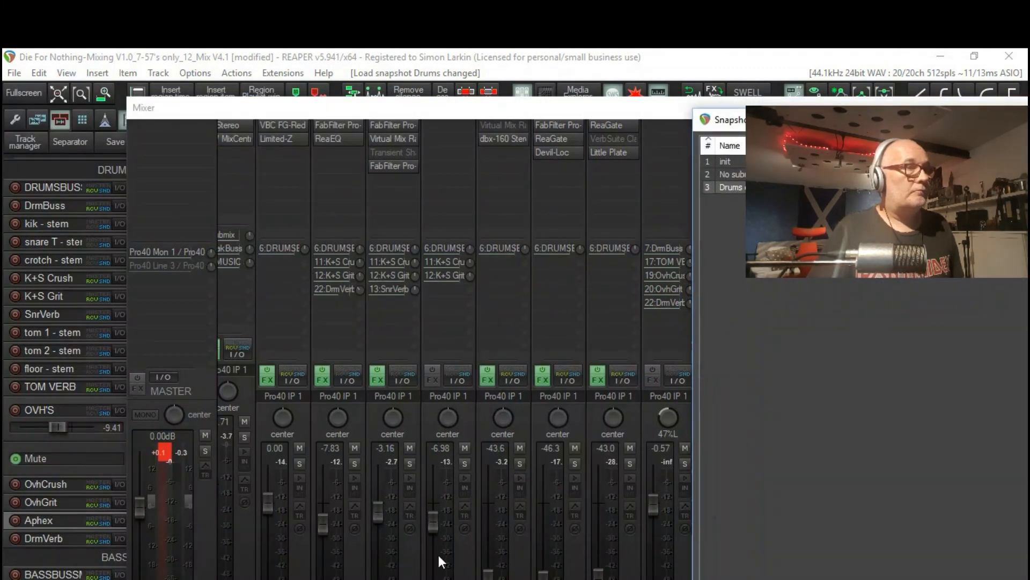
Recall the "No submix fx" snapshot, compare the submix track's effects chain, and recall "Drums changed" again
left_click(708, 173)
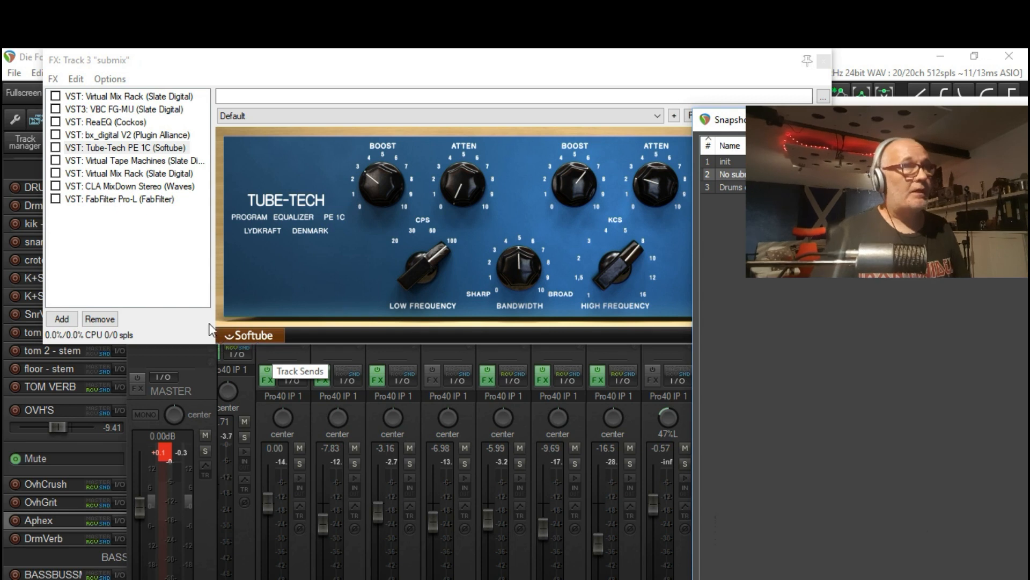
left_click(706, 188)
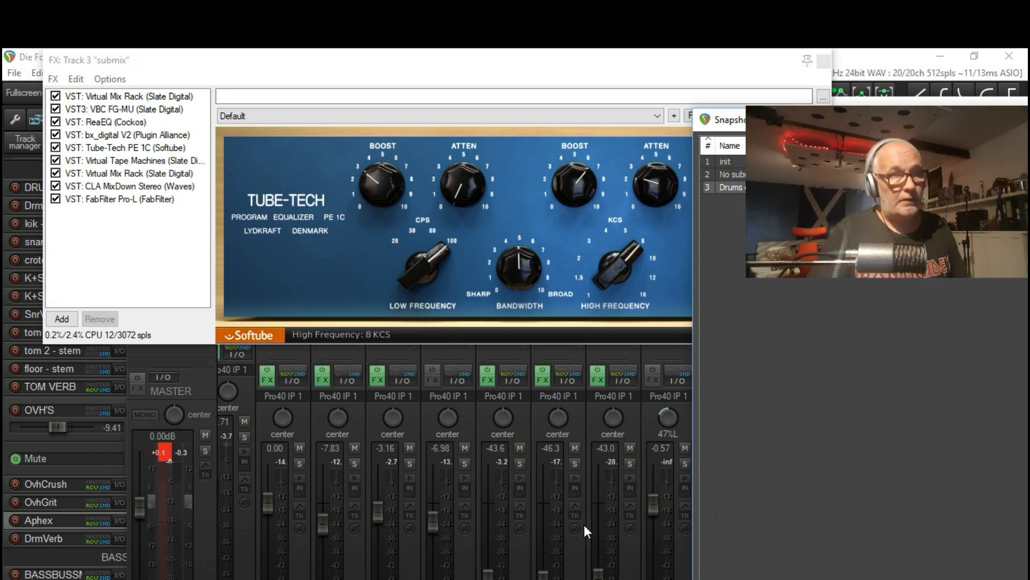